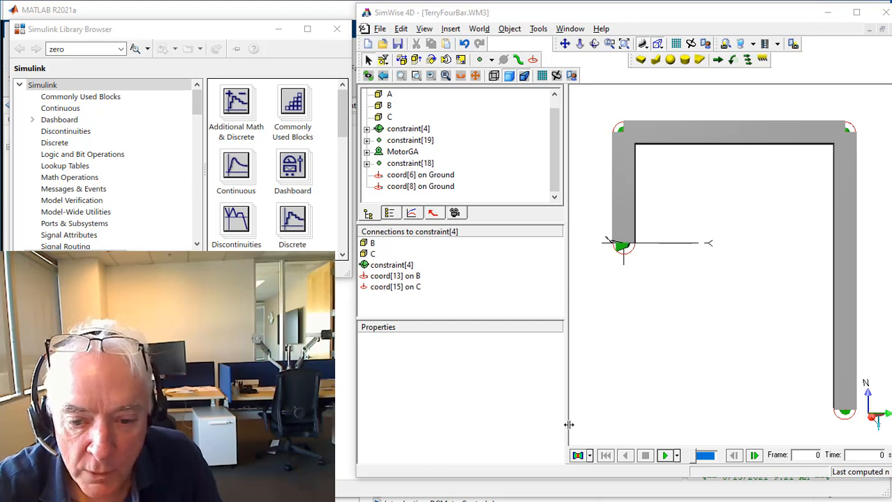
# Run the existing four-bar linkage simulation, stop it, and reset it to the first frame.
pyautogui.click(665, 458)
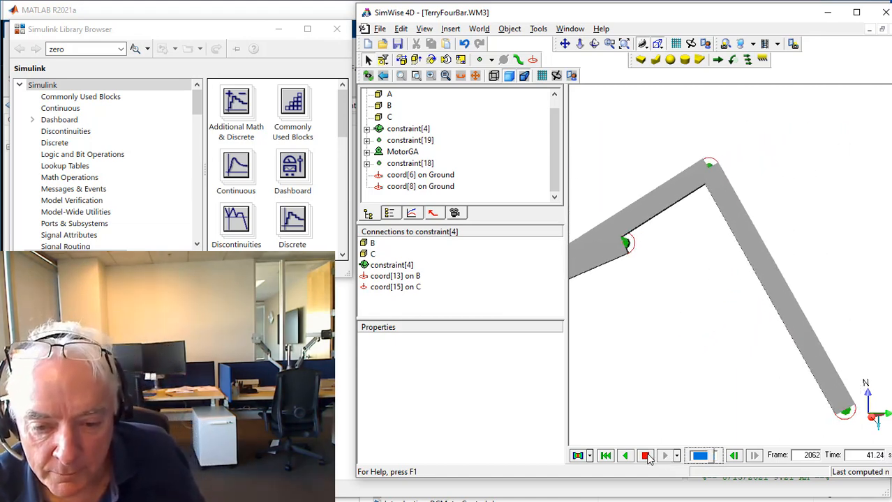
pyautogui.click(645, 456)
pyautogui.click(605, 456)
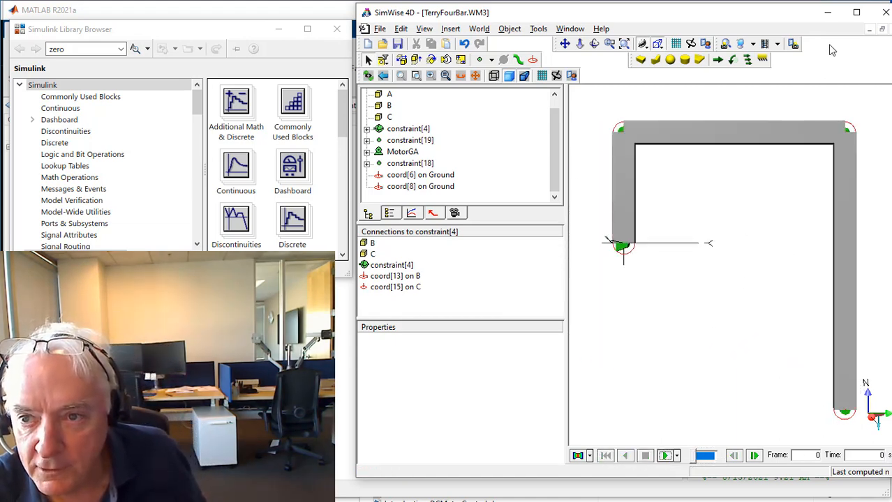
# Close TerryFourBar.WM3 without saving changes and create a new blank document.
pyautogui.click(882, 29)
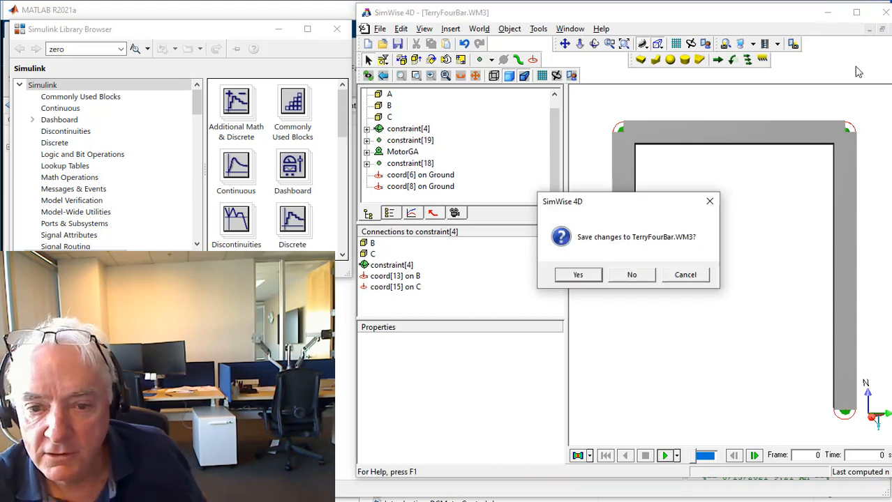
pyautogui.click(635, 277)
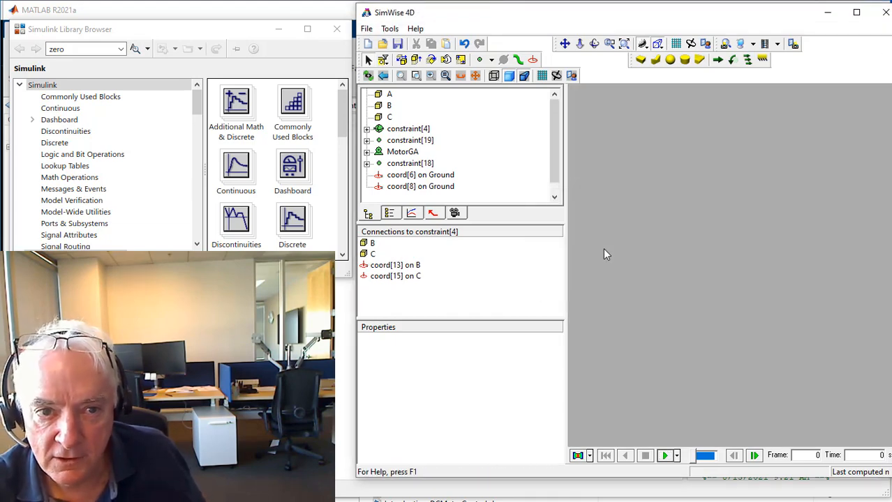
pyautogui.click(368, 44)
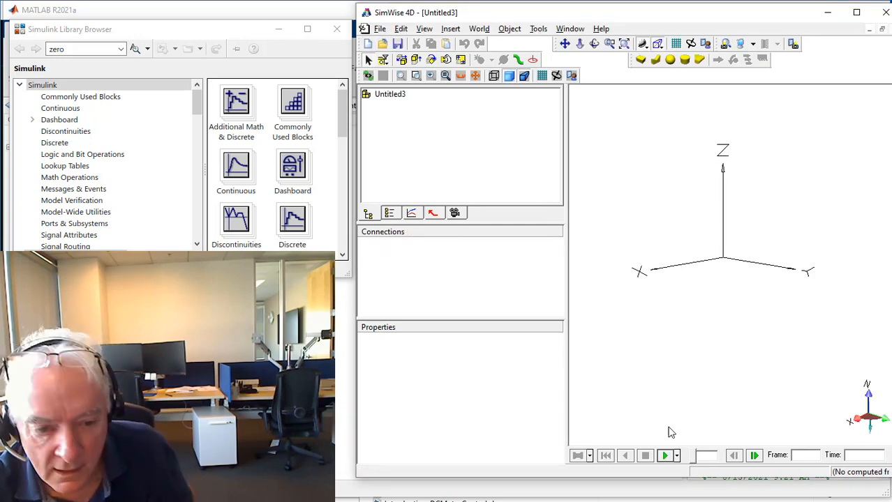
# Switch to MATLAB and delete the old TerryFourBar.WM3 file from the MechAnd3D_GUI folder.
pyautogui.hotkey('alt', 'Tab')
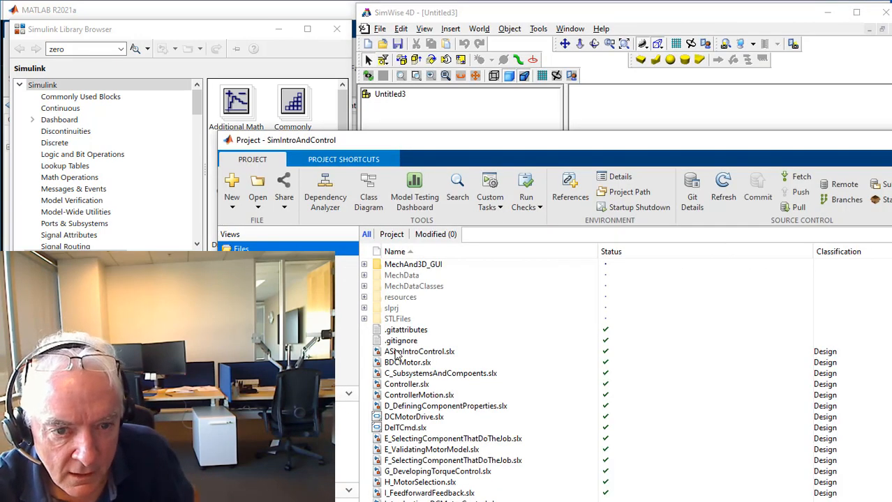
pyautogui.click(239, 17)
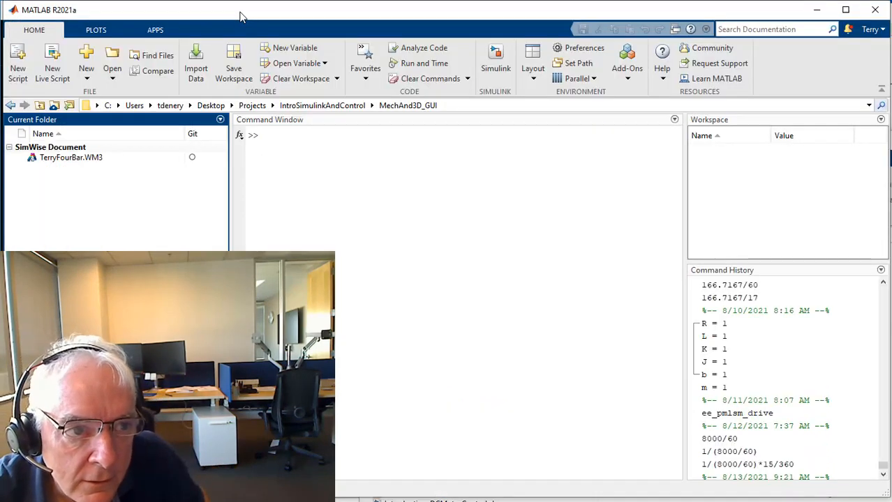
pyautogui.click(443, 107)
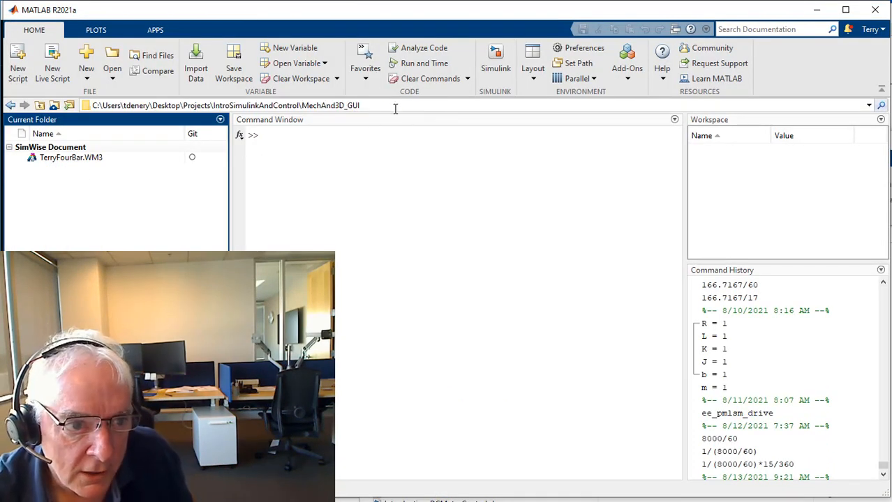
pyautogui.click(61, 161)
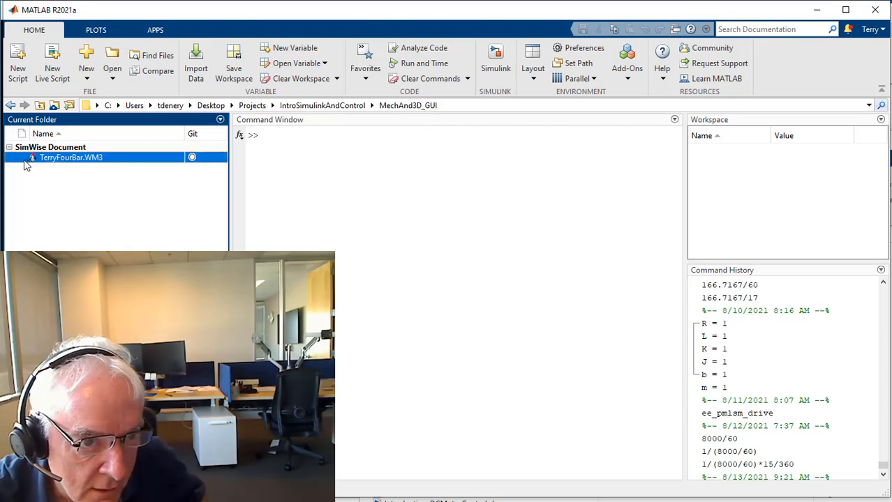
pyautogui.rightClick(60, 159)
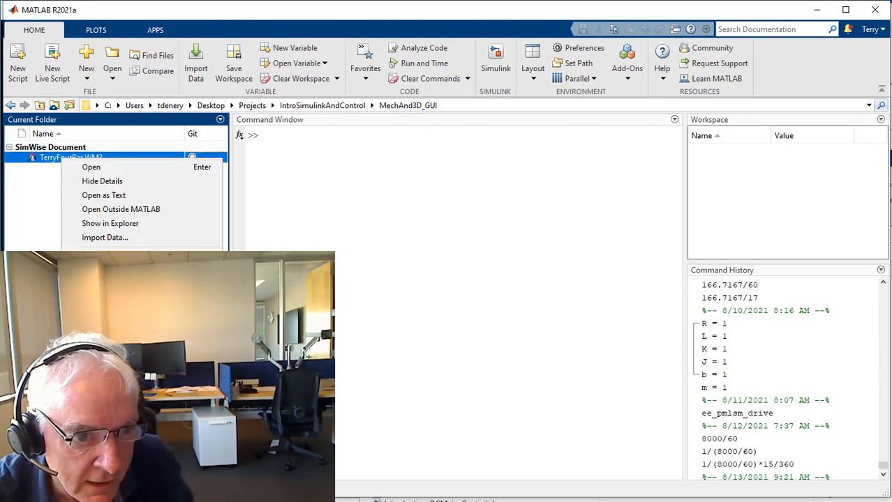
pyautogui.click(95, 283)
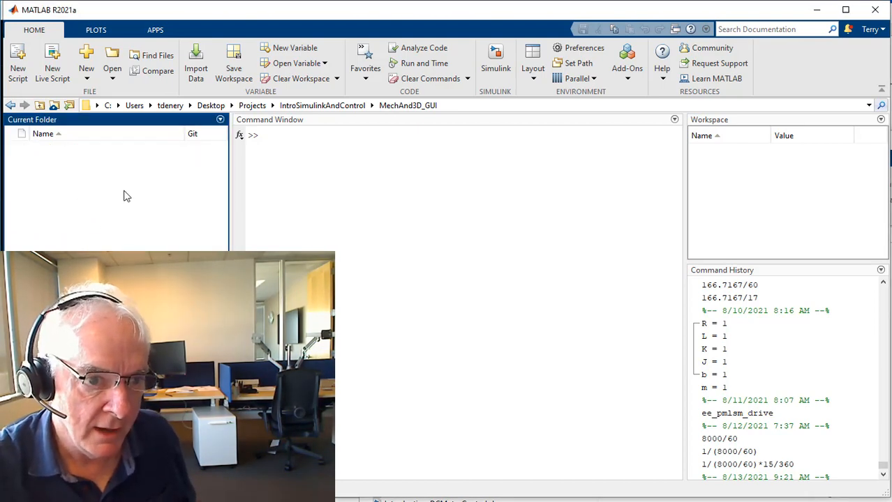
# Switch back to SimWise 4D and save the new document as TerryFourBar in the MechAnd3D_GUI folder.
pyautogui.click(466, 106)
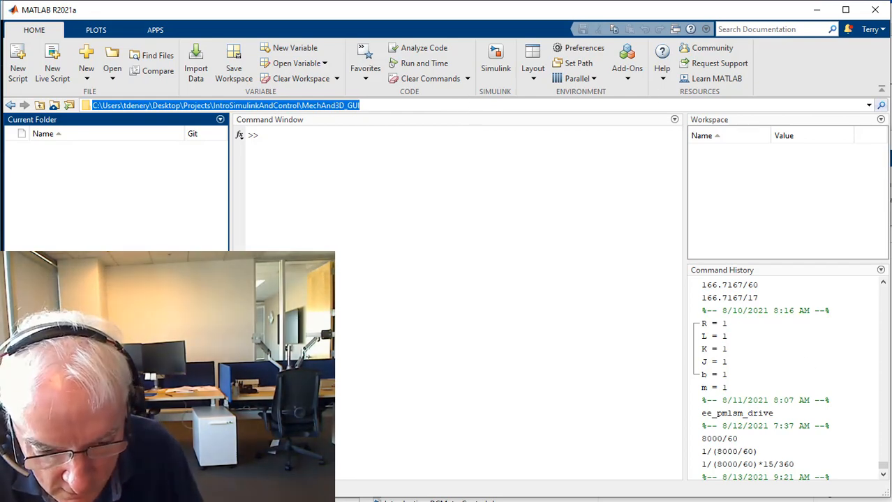
pyautogui.hotkey('alt', 'Tab')
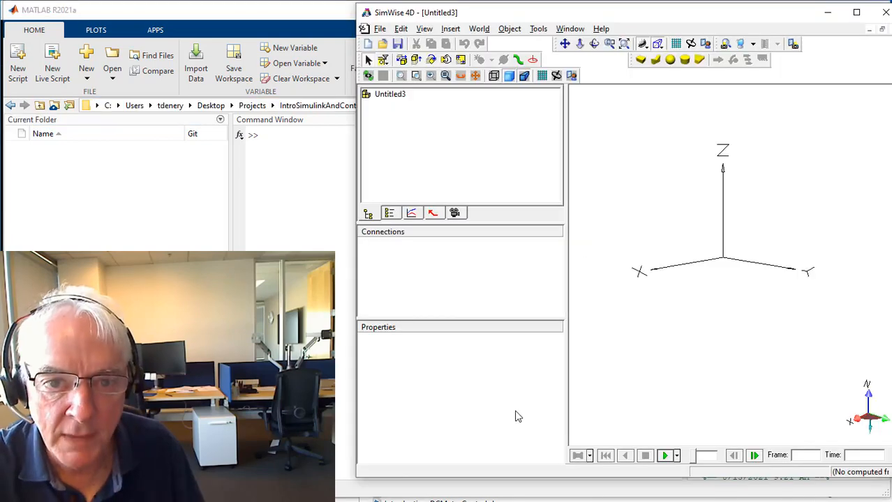
pyautogui.click(399, 45)
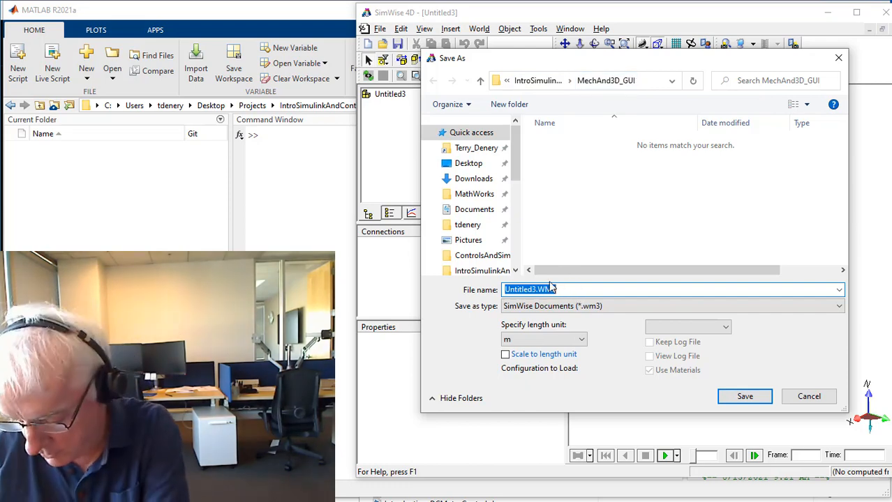
pyautogui.write('Ter')
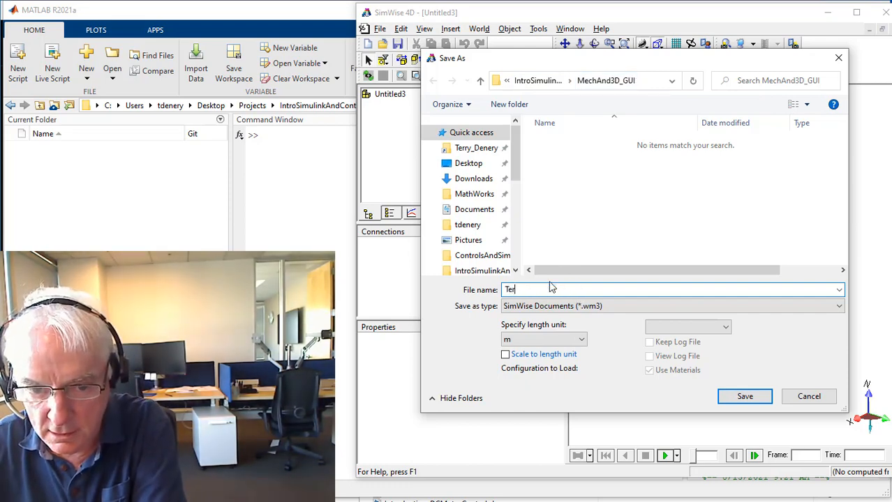
pyautogui.write('ryFourBar')
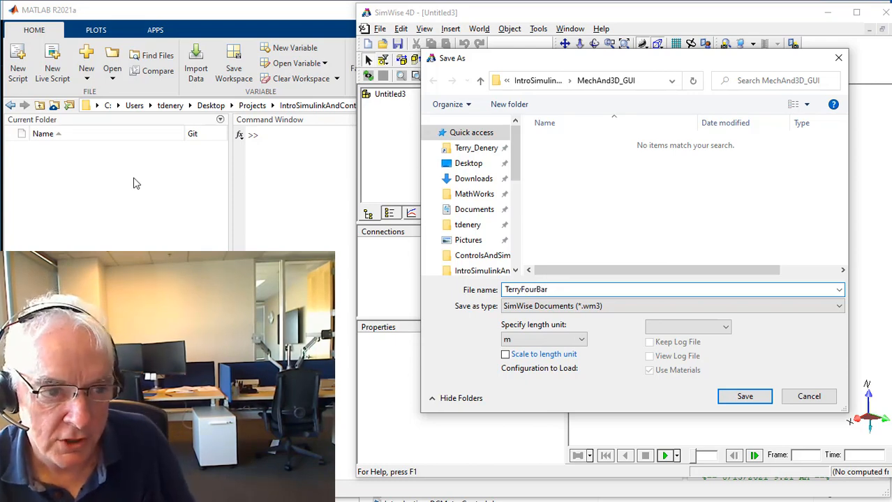
pyautogui.click(731, 400)
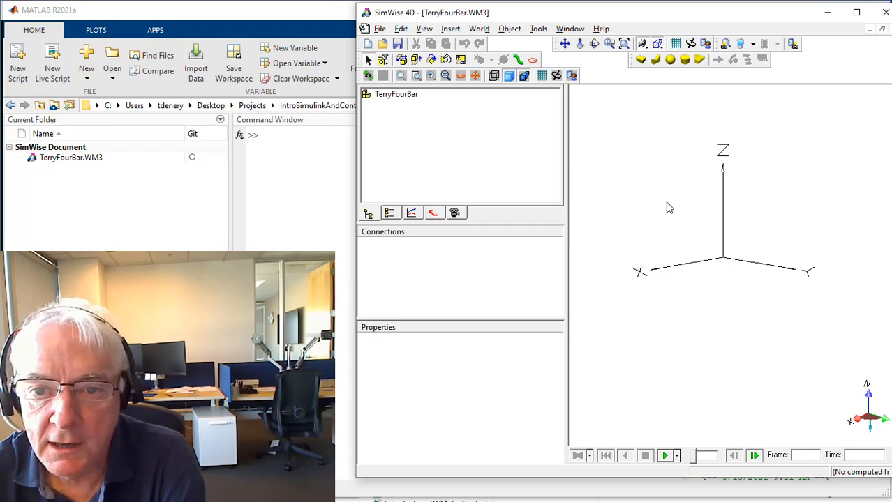
# Draw a box about 0.05 m wide, 0.10 m long and 0.15 m high near the end of the X axis.
pyautogui.click(640, 62)
pyautogui.click(640, 287)
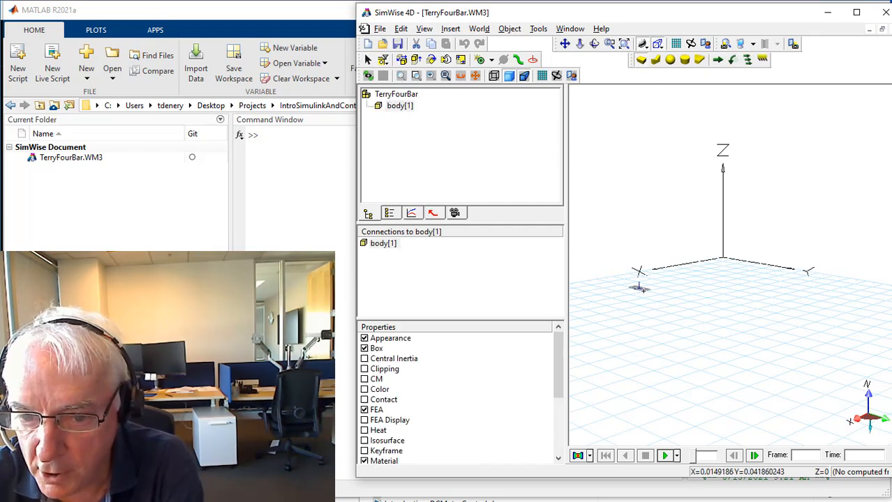
pyautogui.click(651, 300)
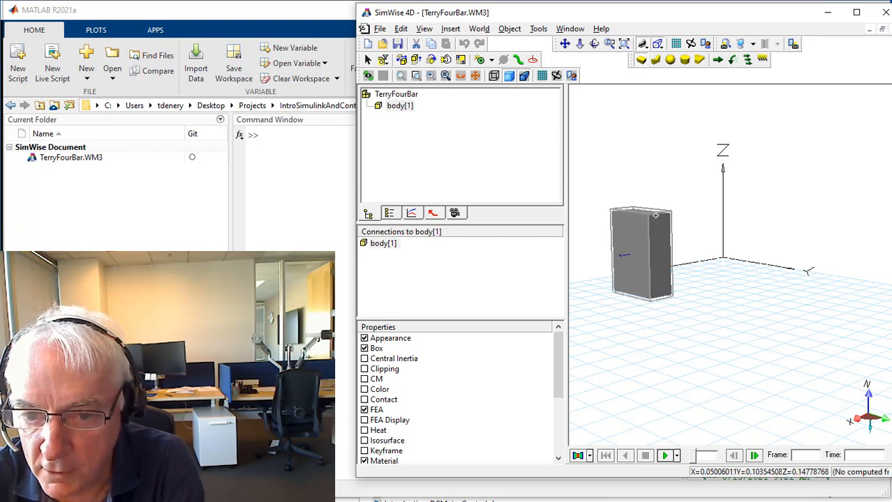
pyautogui.click(655, 215)
# Set the box's width (X) to 0.01 m, length (Y) to 0.02 m and height (Z) to 0.1 m.
pyautogui.doubleClick(653, 263)
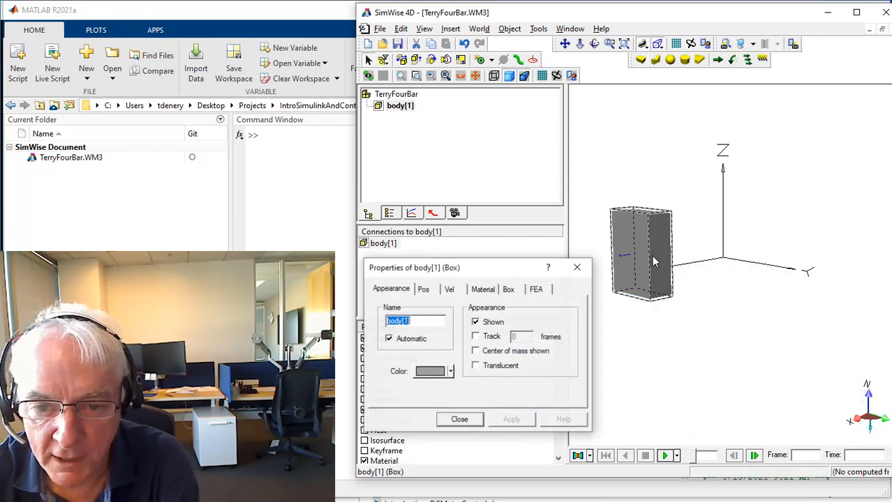
pyautogui.click(509, 290)
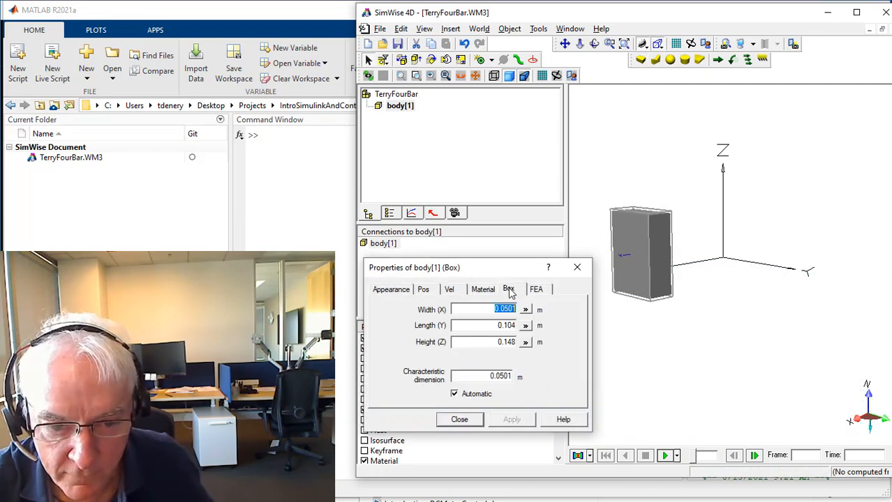
pyautogui.write('0')
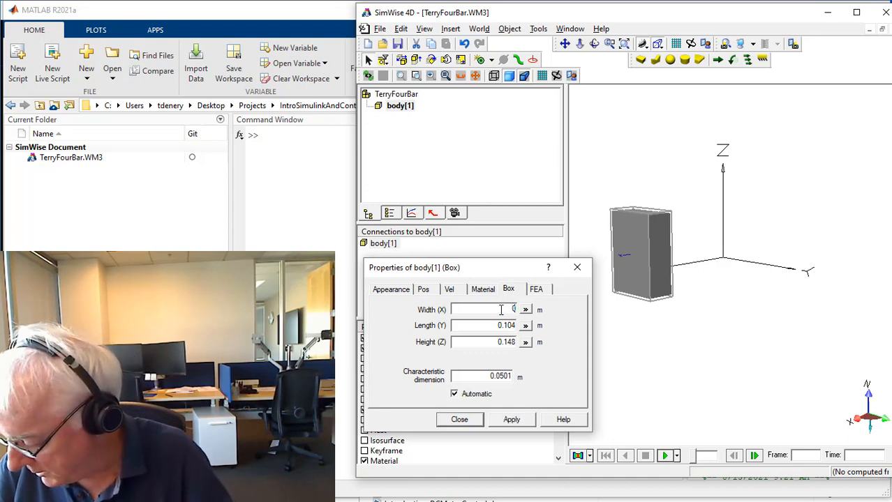
pyautogui.write('.01')
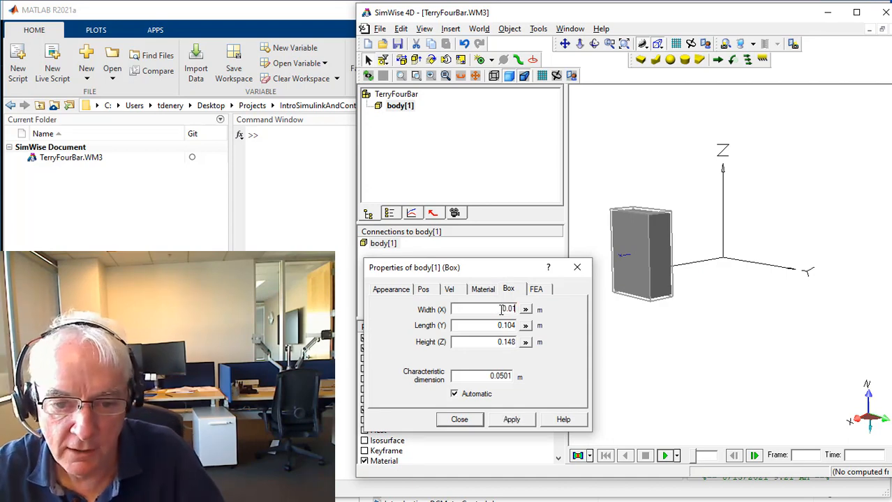
pyautogui.moveTo(491, 324); pyautogui.dragTo(543, 324)
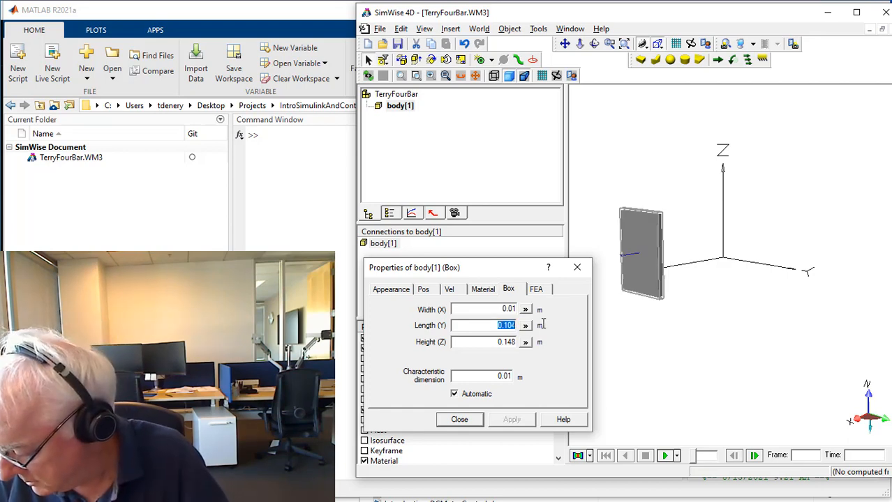
pyautogui.write('0')
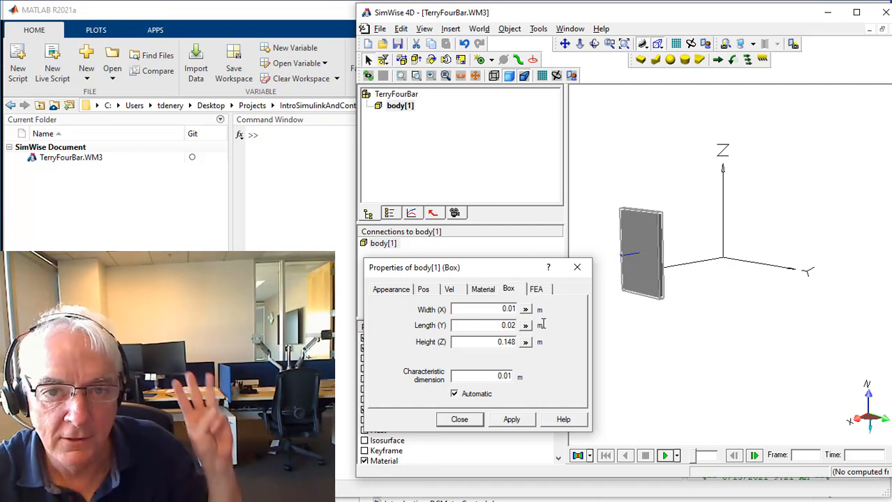
pyautogui.moveTo(468, 342); pyautogui.dragTo(528, 342)
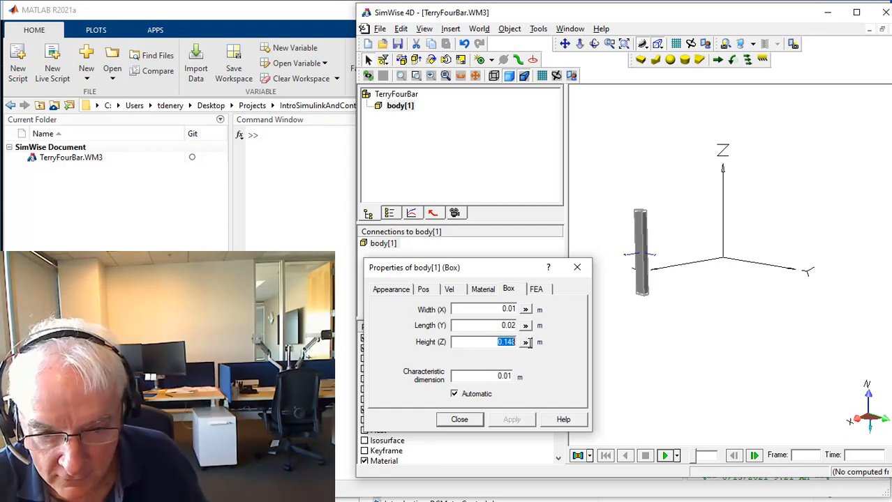
pyautogui.write('0')
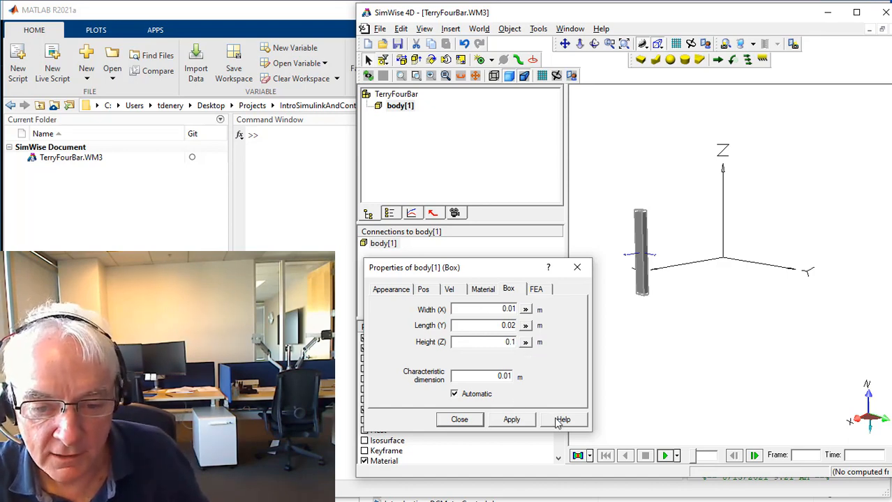
pyautogui.click(523, 423)
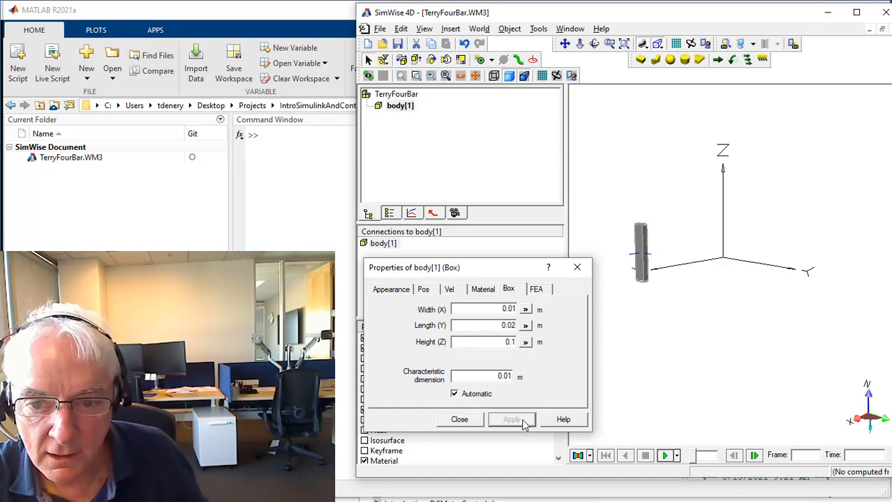
# Rename the box body to A, apply the change and close its properties.
pyautogui.click(390, 291)
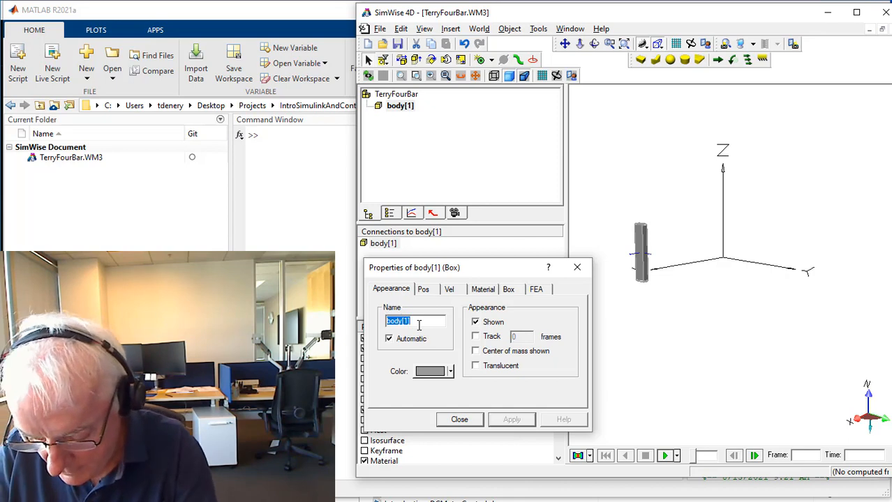
pyautogui.write('A')
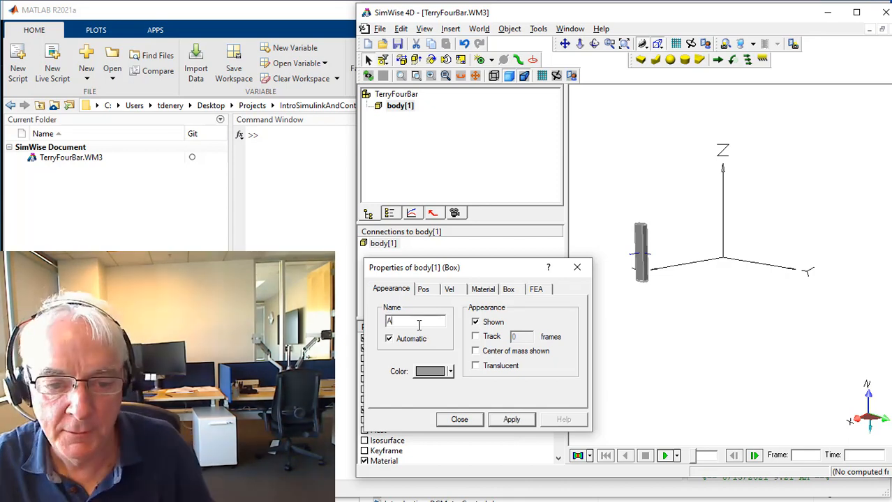
pyautogui.click(512, 420)
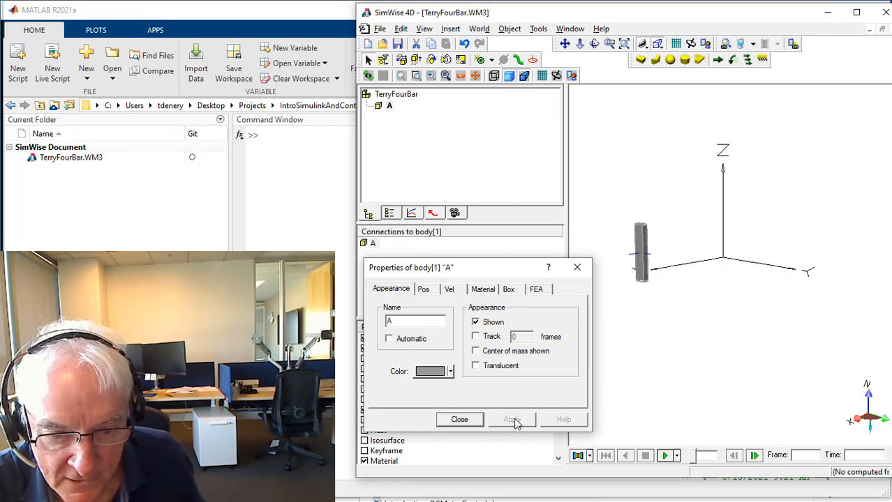
pyautogui.click(460, 420)
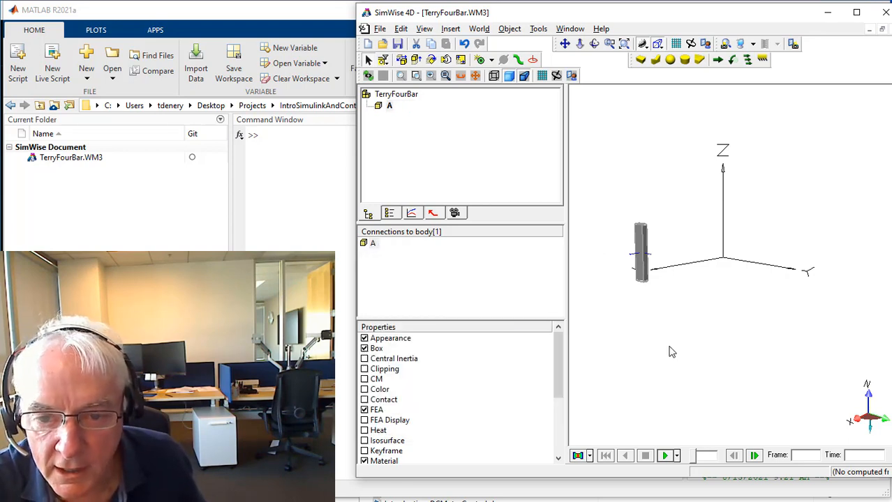
# Open the properties of body A and display the model in wireframe.
pyautogui.doubleClick(639, 269)
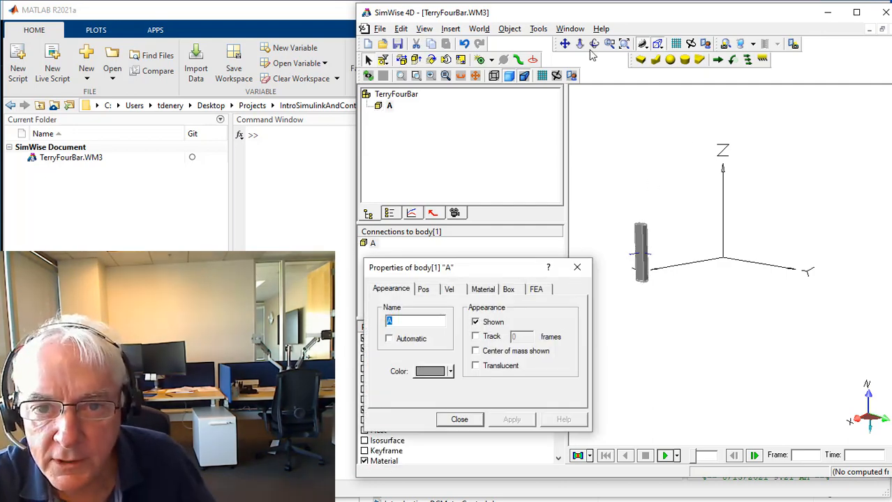
pyautogui.click(623, 44)
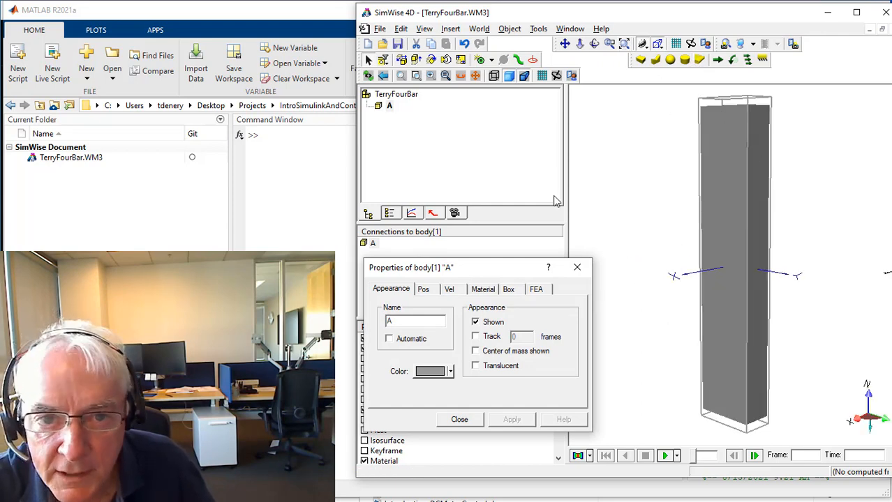
pyautogui.moveTo(836, 270); pyautogui.dragTo(846, 278)
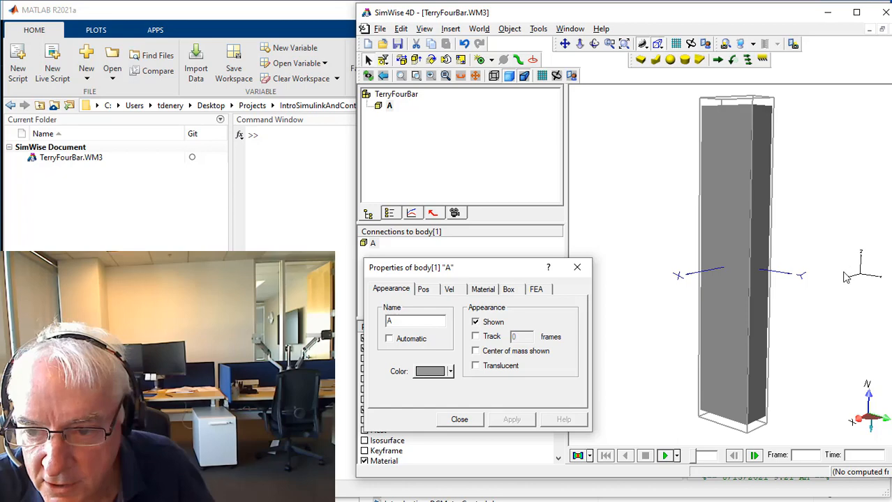
pyautogui.click(734, 278)
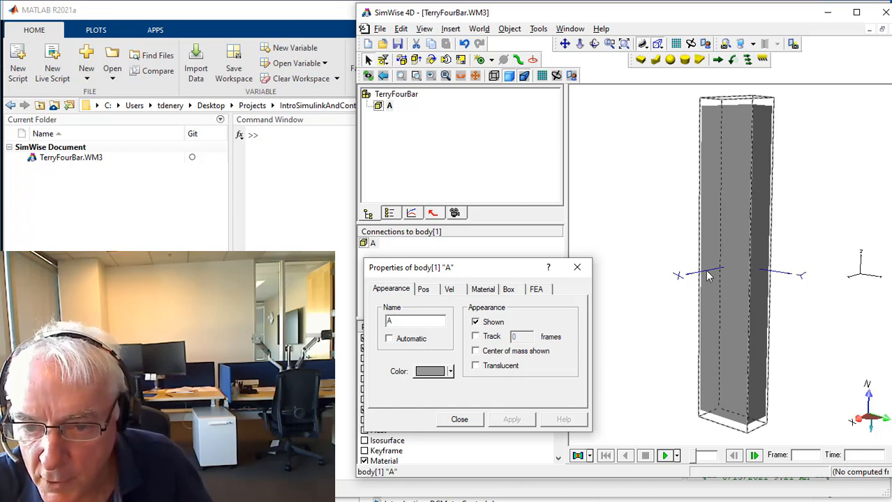
pyautogui.click(693, 182)
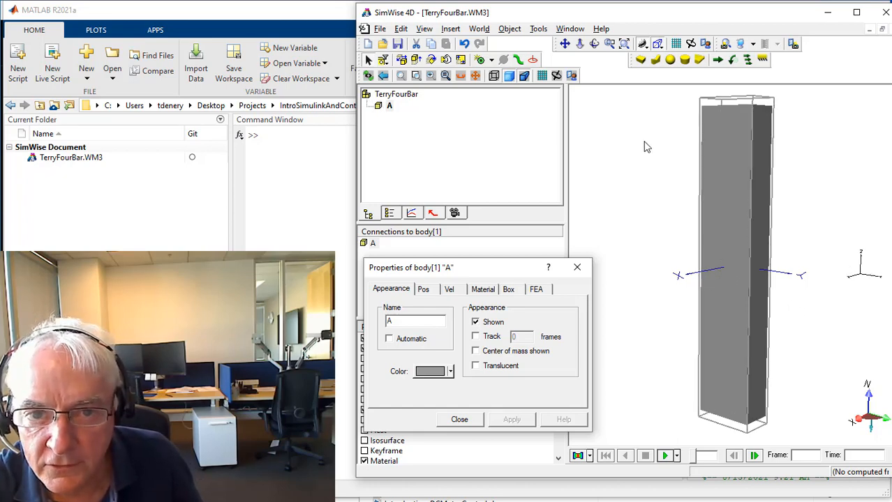
pyautogui.click(494, 77)
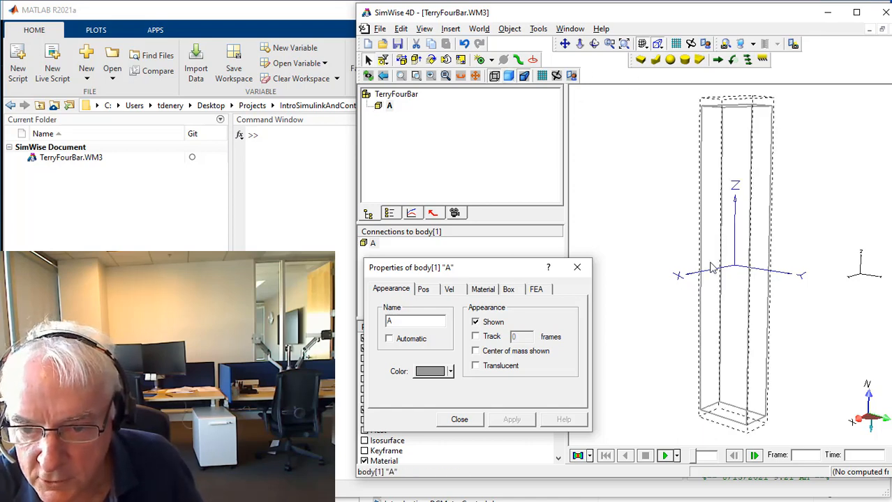
pyautogui.click(733, 281)
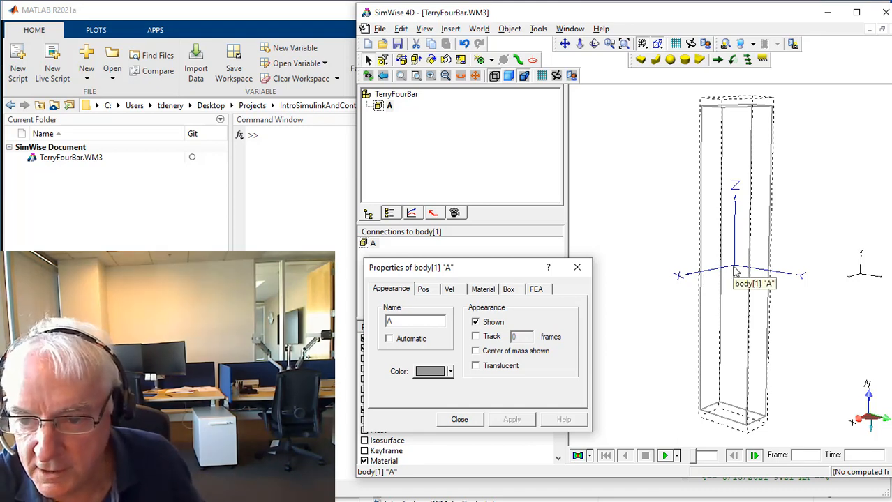
# Position body A at X 0, Y 0 and Z 0.05 m in world coordinates and close its properties.
pyautogui.click(425, 290)
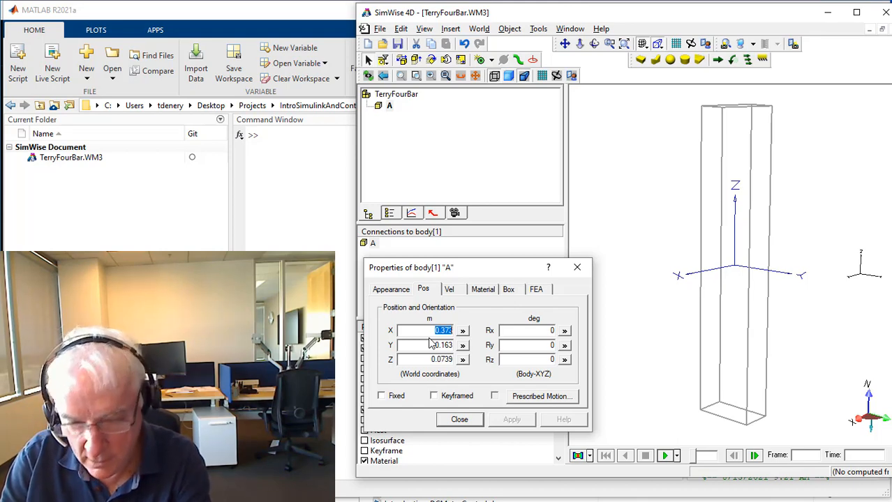
pyautogui.write('0')
pyautogui.press('Tab')
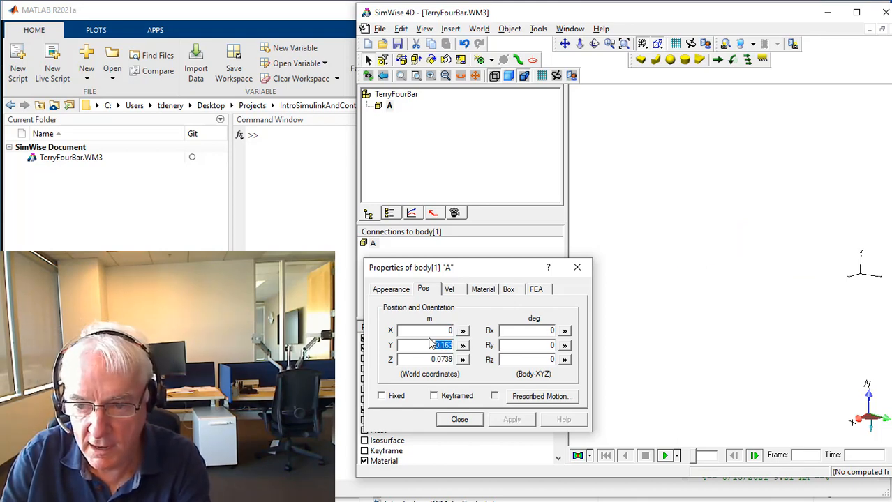
pyautogui.write('0')
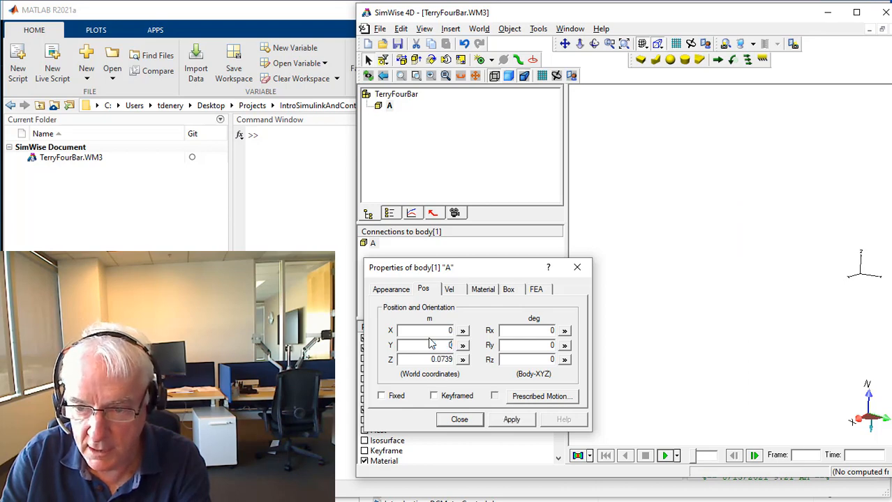
pyautogui.press('Tab')
pyautogui.write('0')
pyautogui.press('Tab')
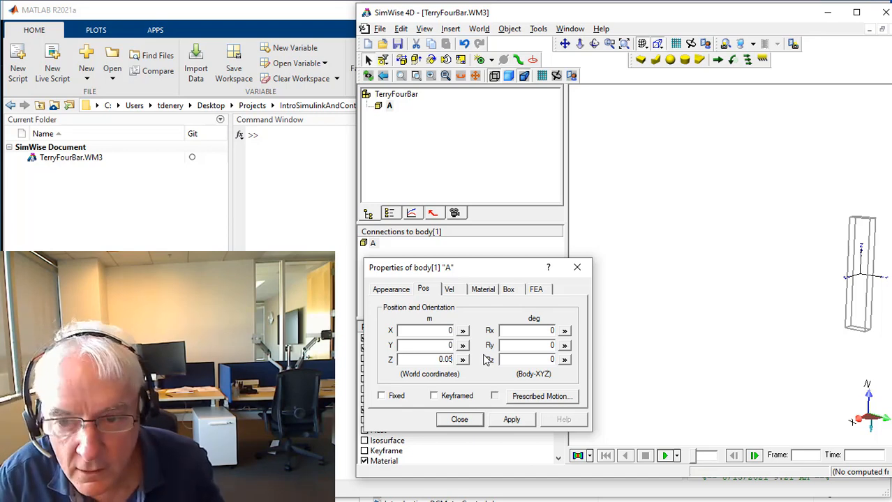
pyautogui.press('Return')
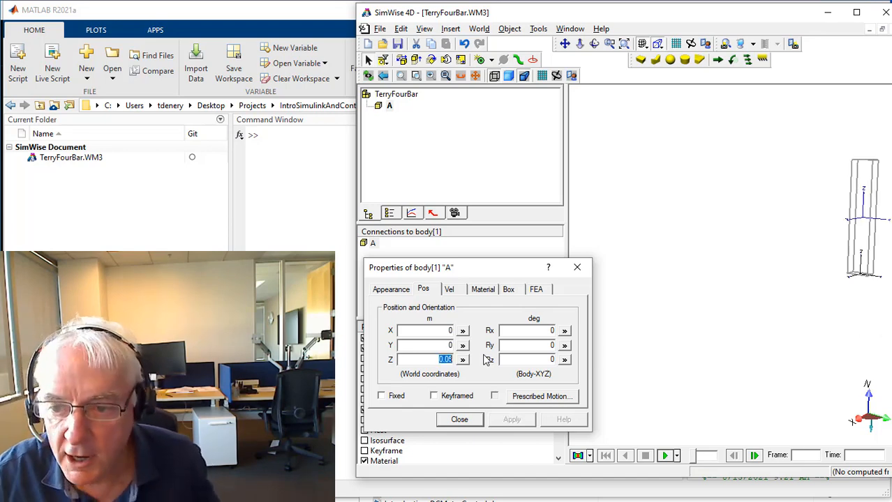
pyautogui.click(459, 419)
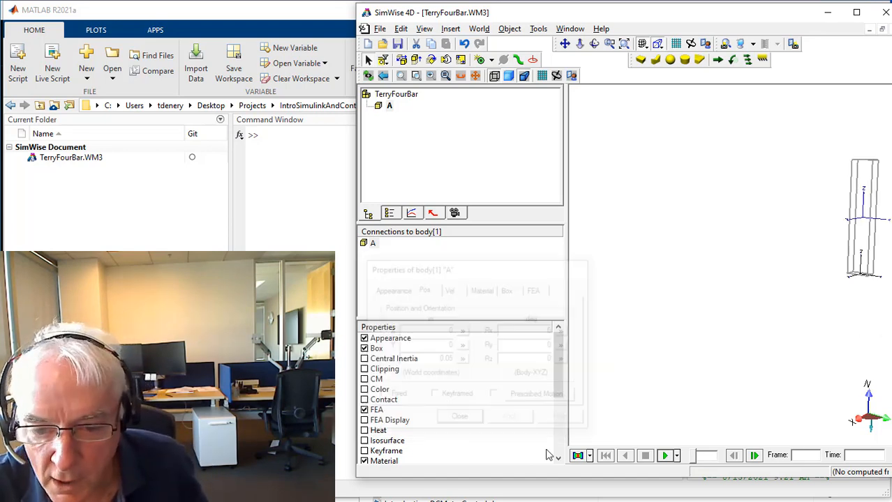
# Test-run the simulation for about 1 s and rewind it to the first frame.
pyautogui.click(664, 455)
pyautogui.click(645, 457)
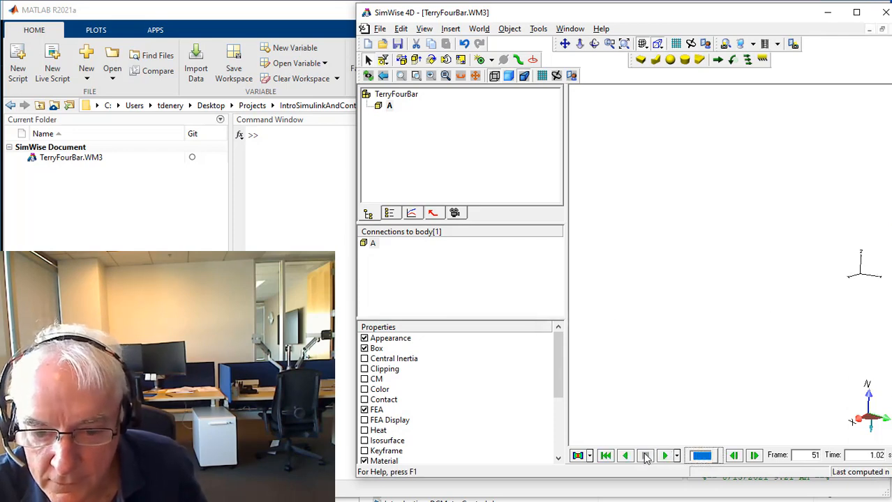
pyautogui.click(605, 455)
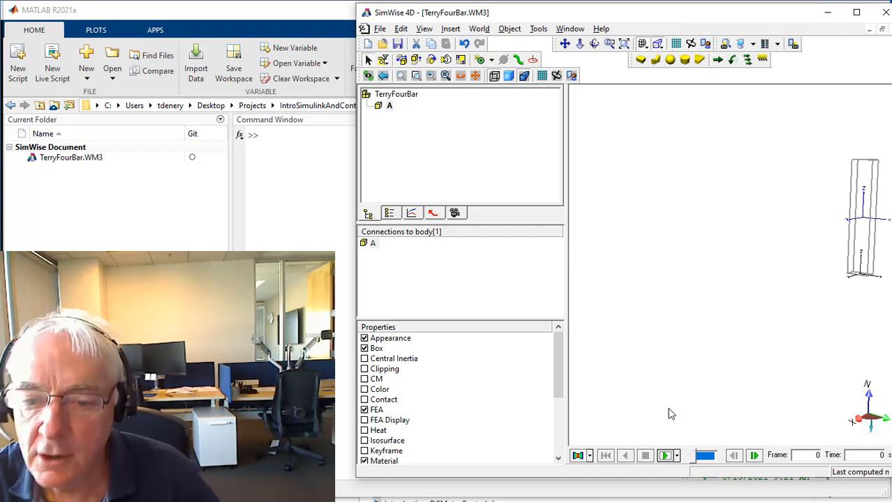
# Place two coords on the X-facing side of link A, one near its lower end and one near its upper end.
pyautogui.click(625, 45)
pyautogui.scroll(-5, 703, 380)
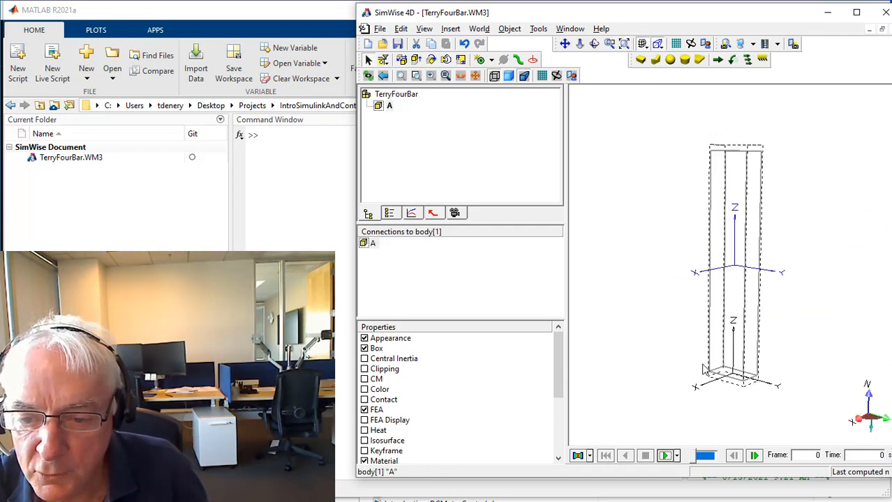
pyautogui.click(663, 179)
pyautogui.click(533, 61)
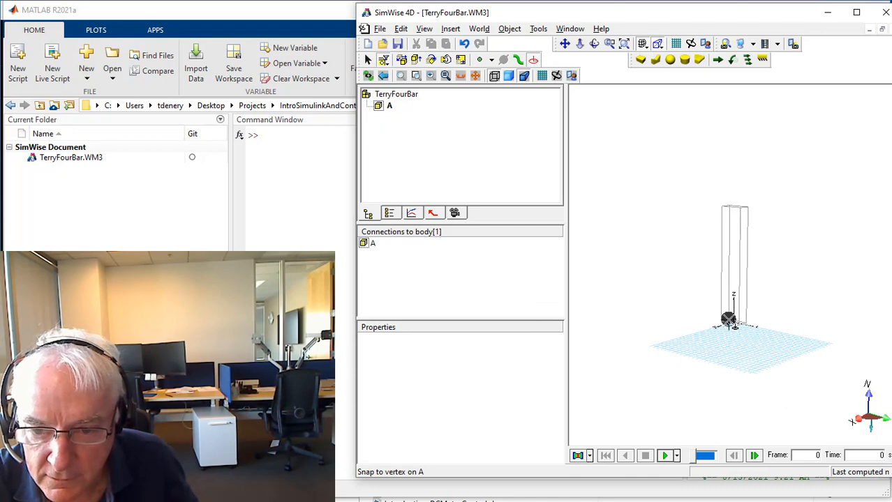
pyautogui.click(729, 316)
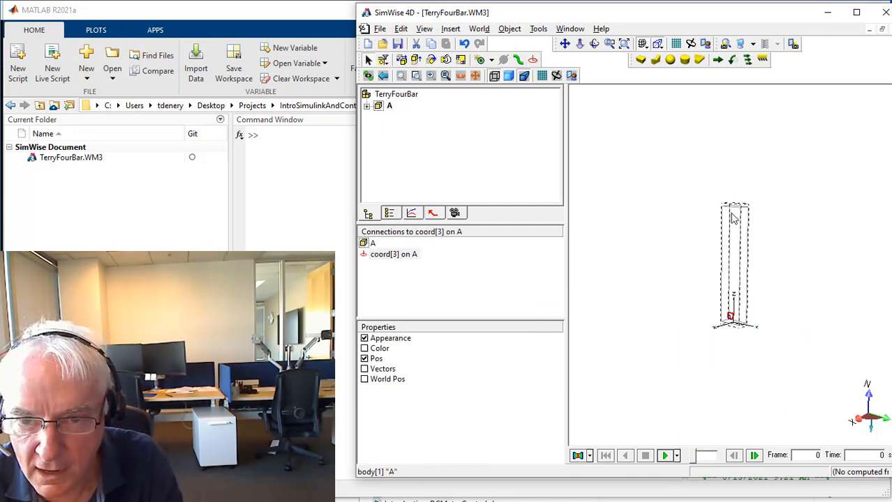
pyautogui.click(533, 60)
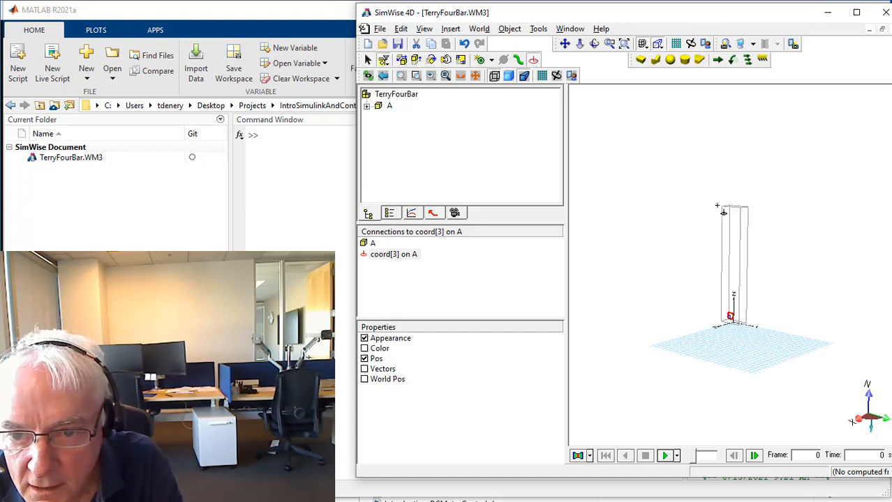
pyautogui.click(729, 215)
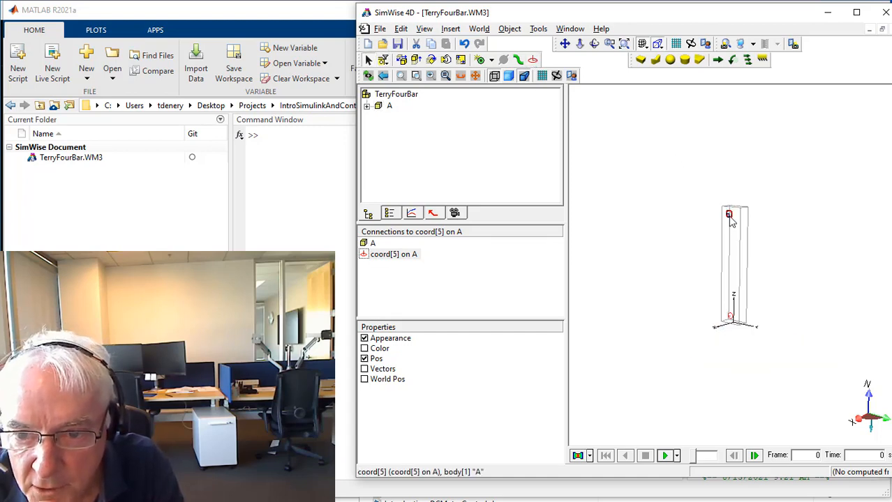
# Turn off automatic sizing of constraints and coords in the display settings and set their size to 0.02 m.
pyautogui.click(542, 75)
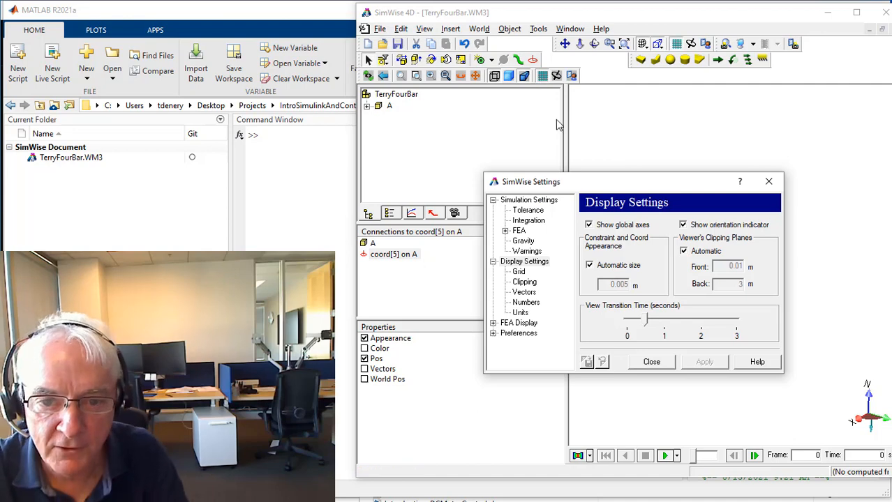
pyautogui.click(589, 266)
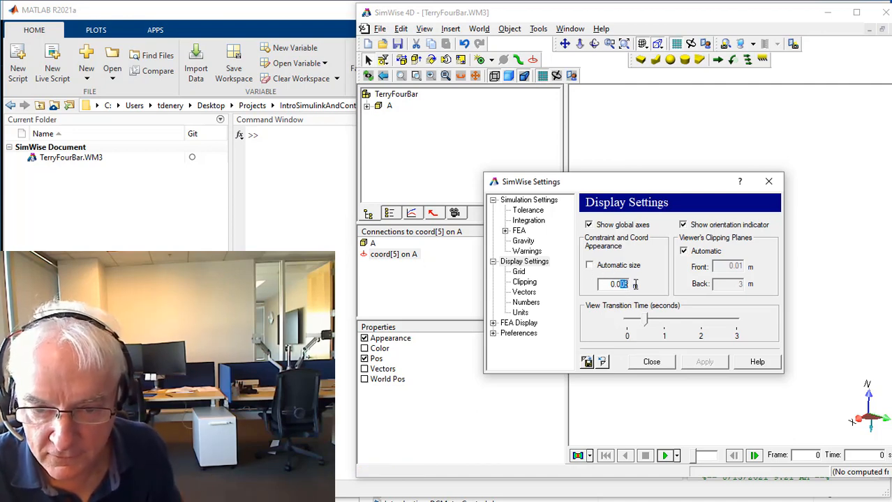
pyautogui.write('0.02')
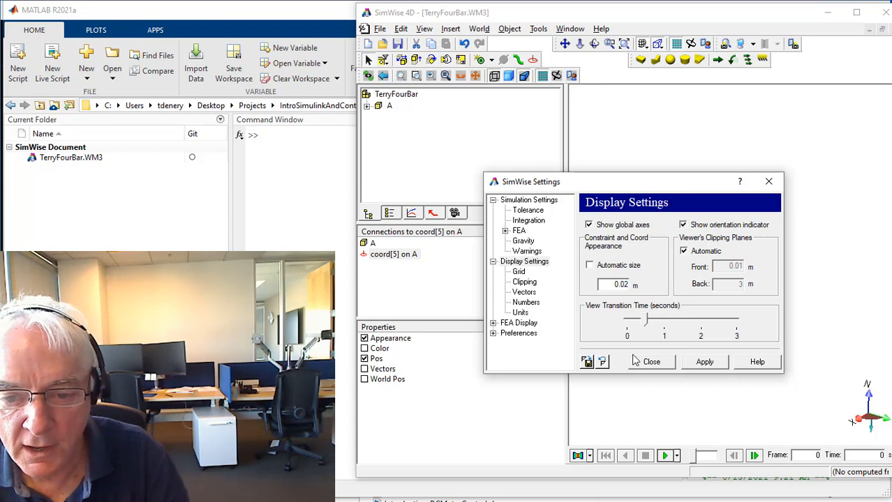
pyautogui.click(704, 361)
pyautogui.click(651, 362)
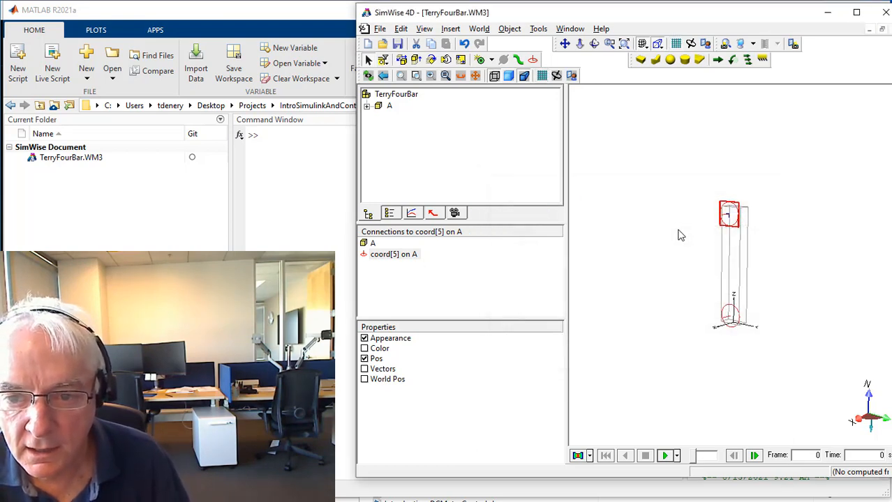
# Select both coords on link A together and open their shared position properties.
pyautogui.click(731, 314)
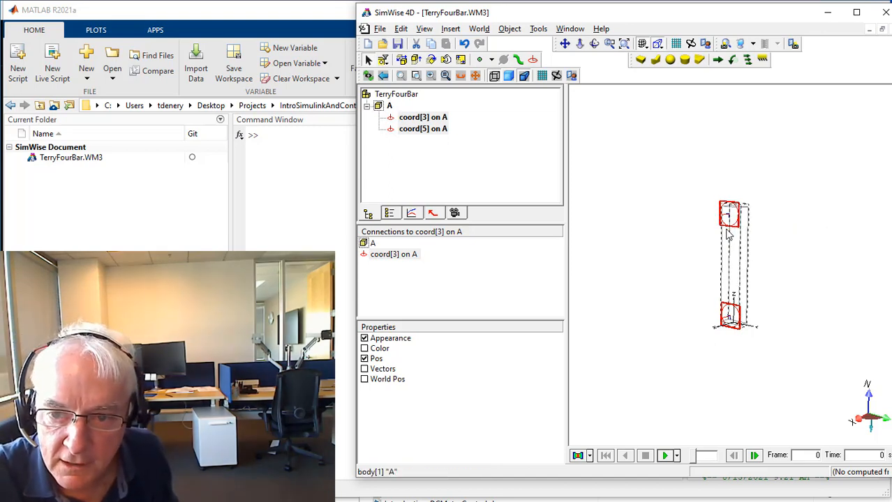
pyautogui.rightClick(729, 220)
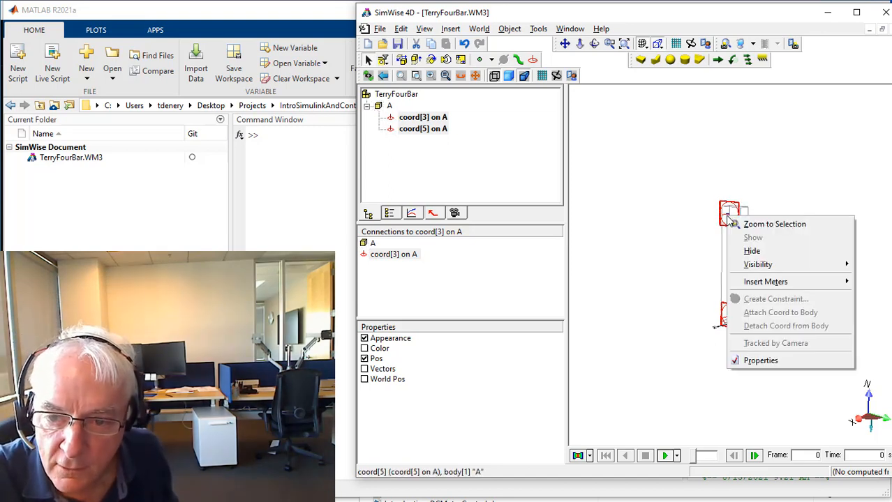
pyautogui.click(764, 360)
pyautogui.moveTo(488, 272); pyautogui.dragTo(540, 126)
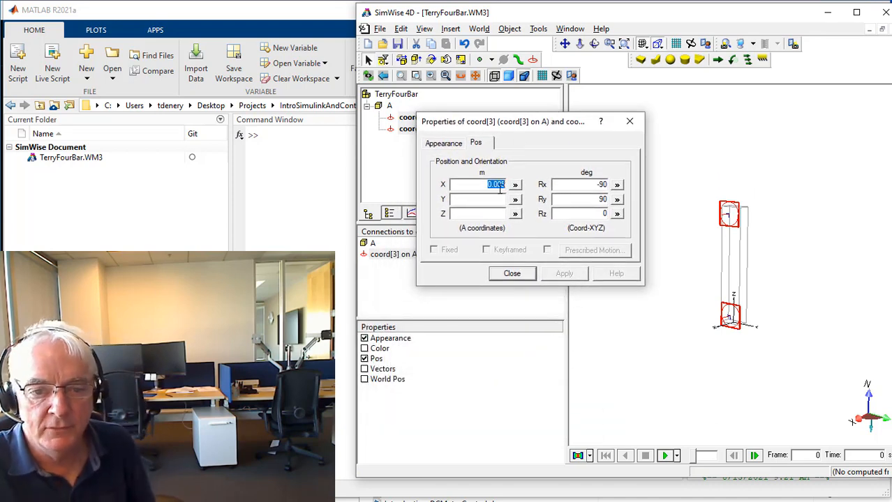
pyautogui.click(736, 271)
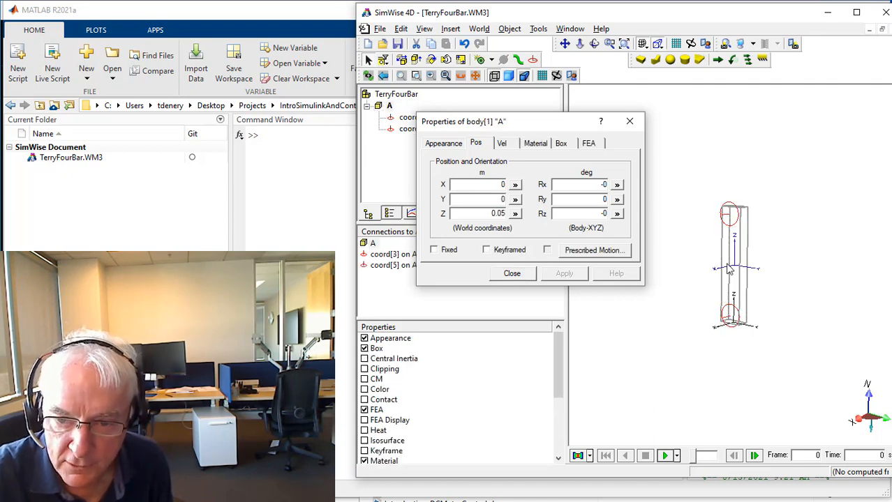
pyautogui.click(728, 224)
pyautogui.keyDown('shift'); pyautogui.click(729, 318); pyautogui.keyUp('shift')
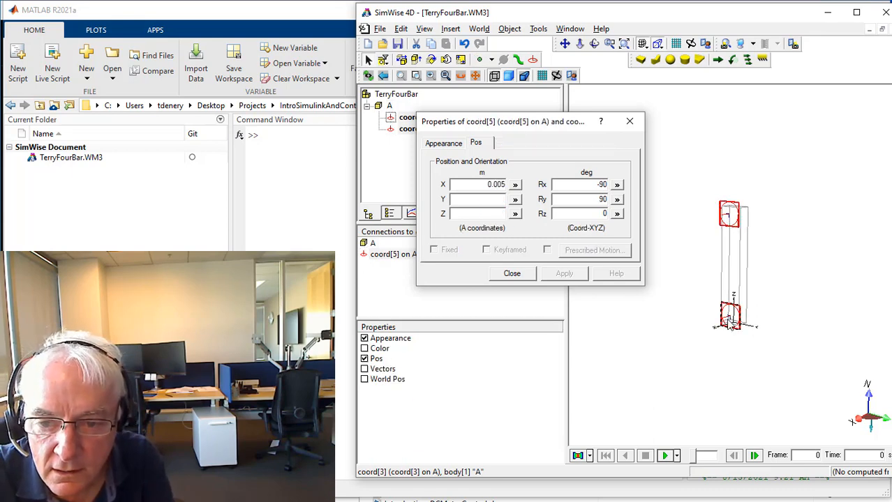
# Set the position of both selected coords to X 0, Y 0 and Z 0.05 m in A coordinates.
pyautogui.doubleClick(490, 185)
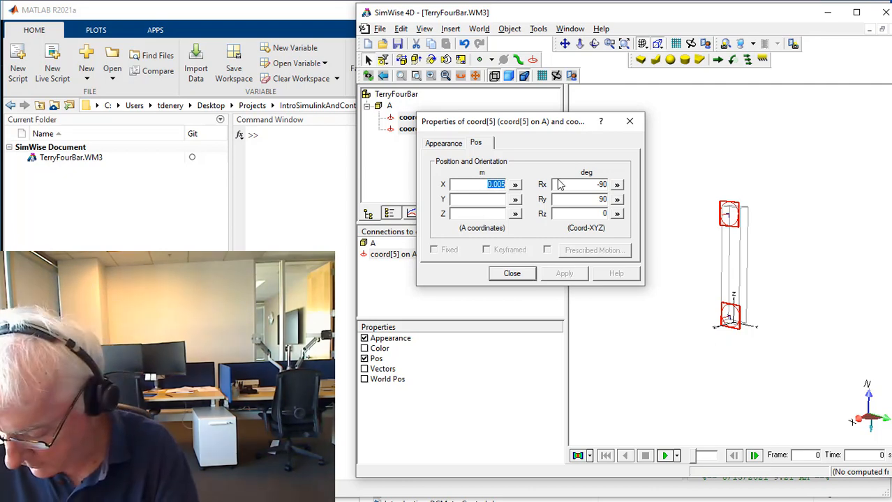
pyautogui.write('0')
pyautogui.press('Tab')
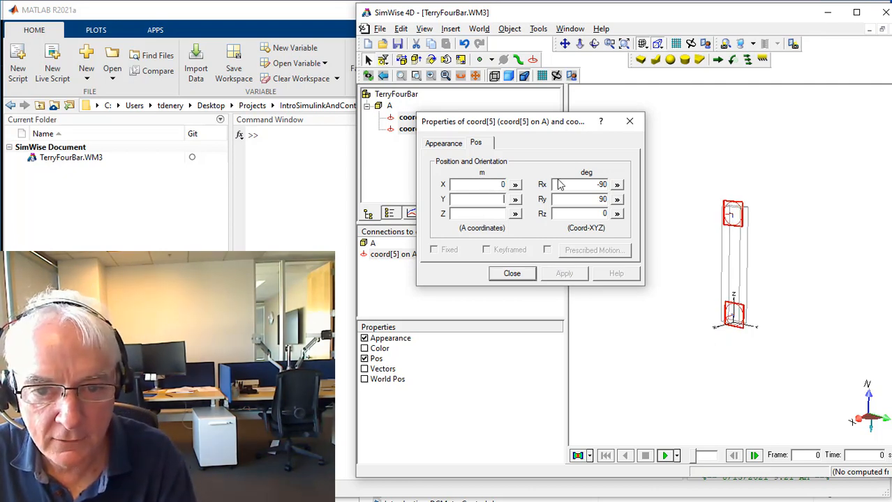
pyautogui.press('Tab')
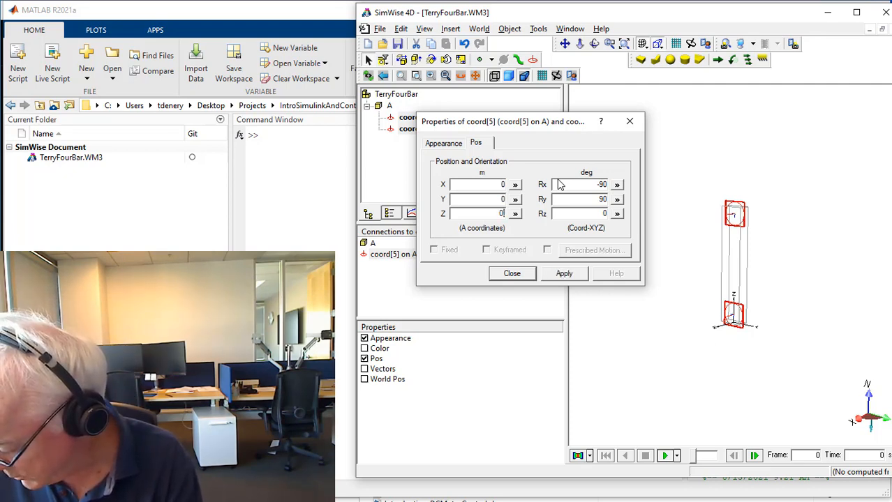
pyautogui.write('0.05')
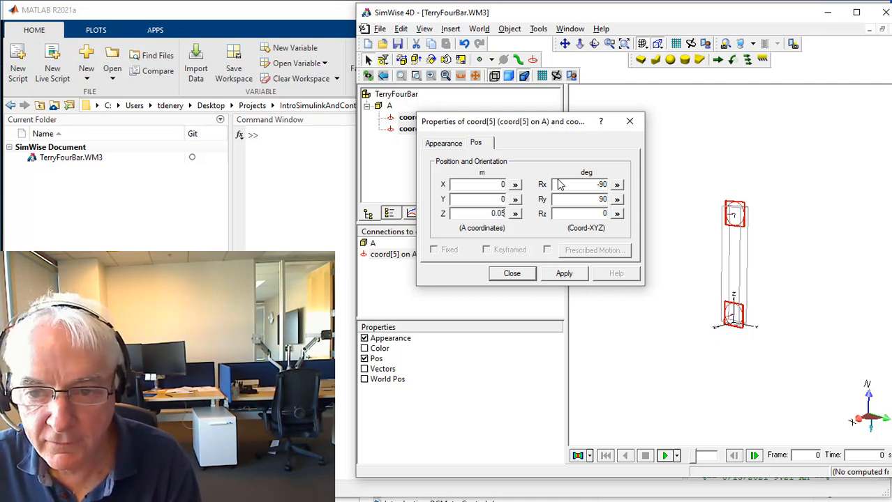
pyautogui.press('Return')
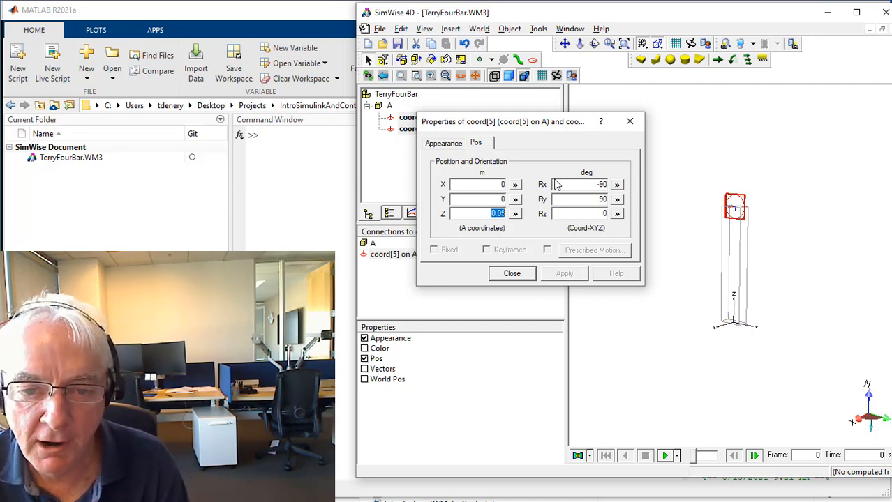
pyautogui.moveTo(480, 124); pyautogui.dragTo(516, 191)
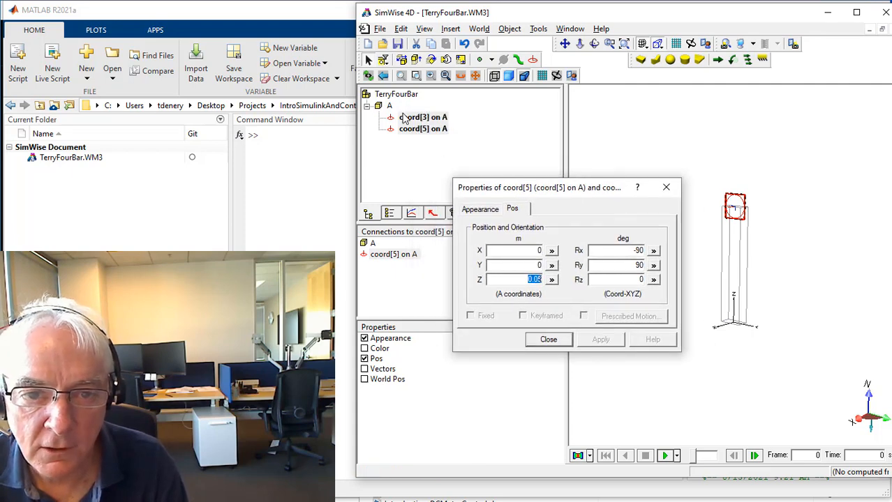
# Set the Z position of coord[5] on link A to -0.05 m, keeping the other coord at the upper end.
pyautogui.click(549, 343)
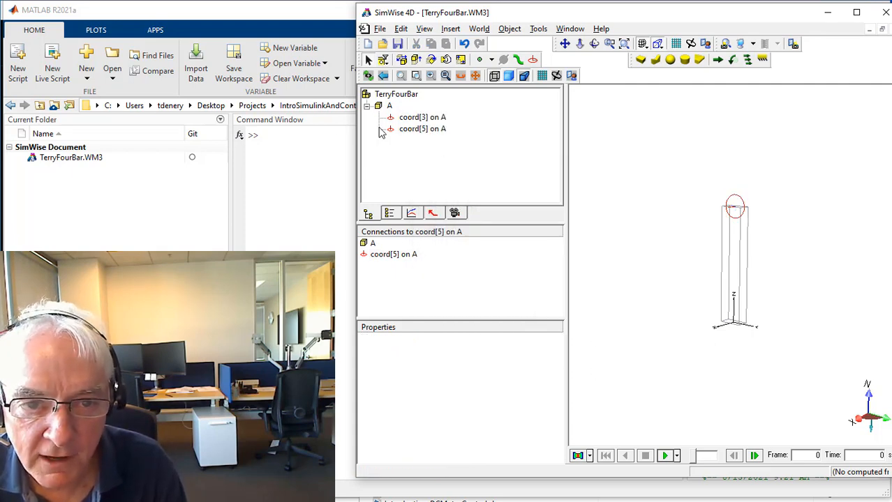
pyautogui.click(401, 131)
pyautogui.doubleClick(390, 132)
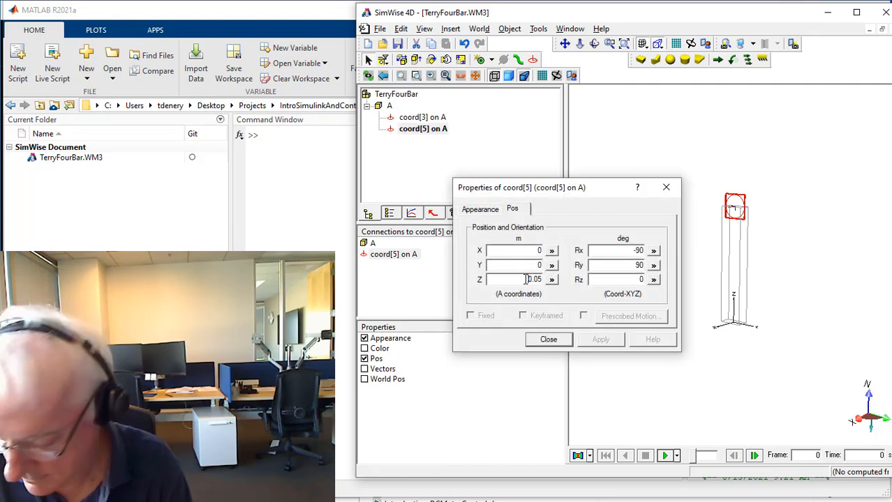
pyautogui.write('-')
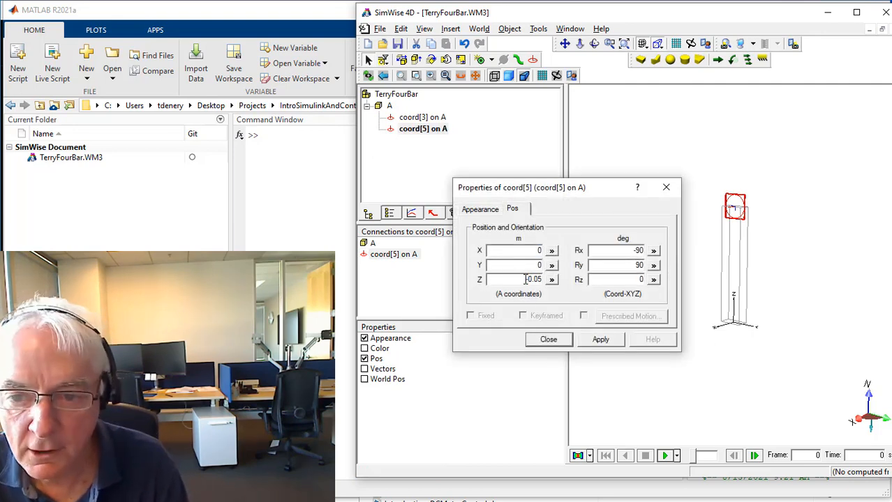
pyautogui.click(601, 341)
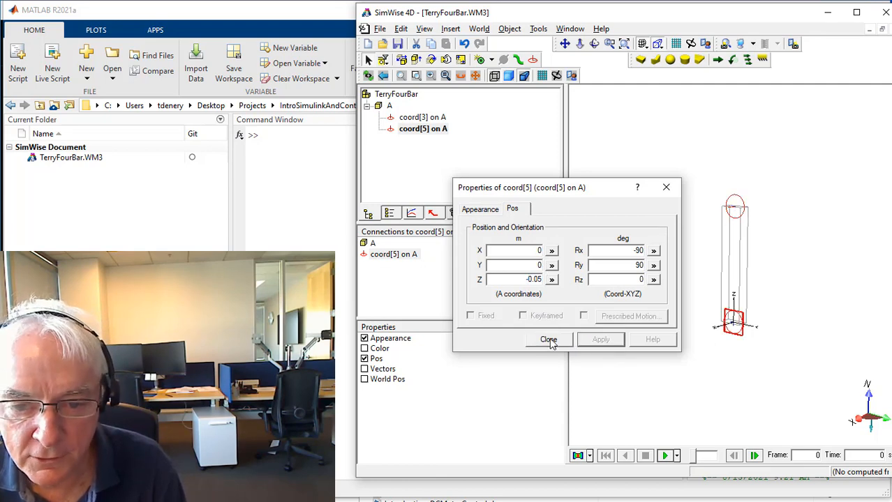
pyautogui.click(571, 340)
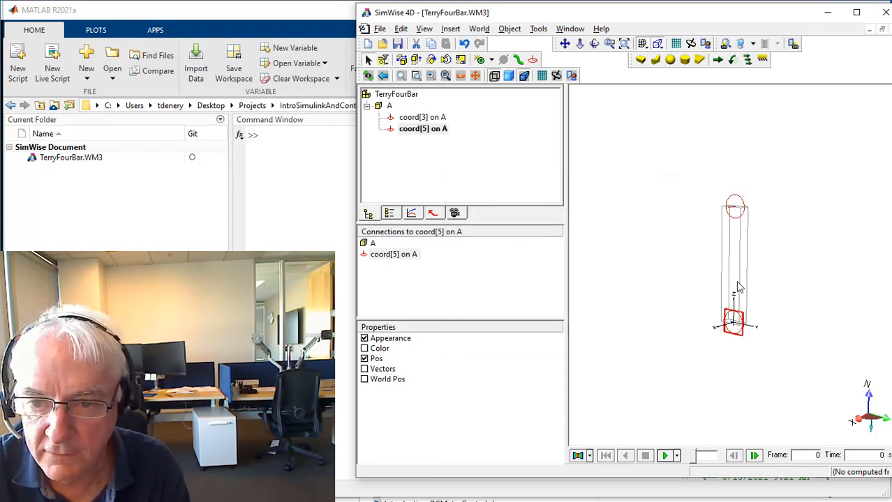
pyautogui.click(780, 384)
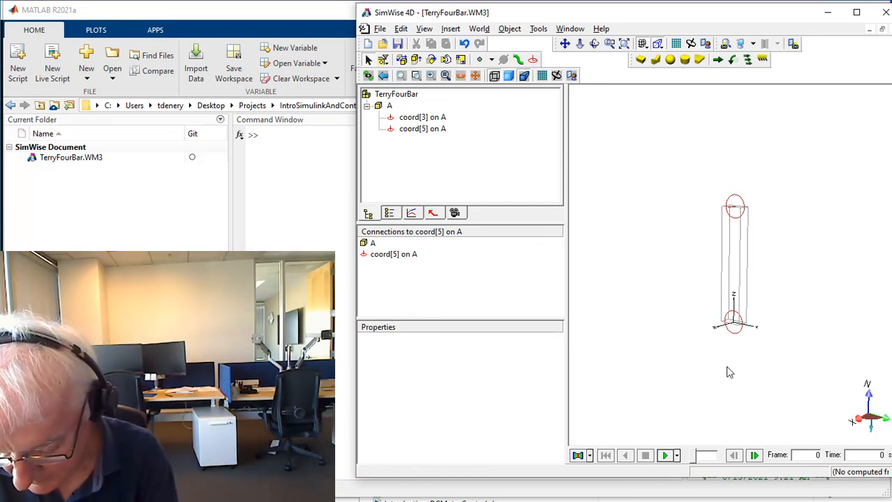
# View link A along the X axis, run the simulation without any constraint, and reset it to the first frame.
pyautogui.press('x')
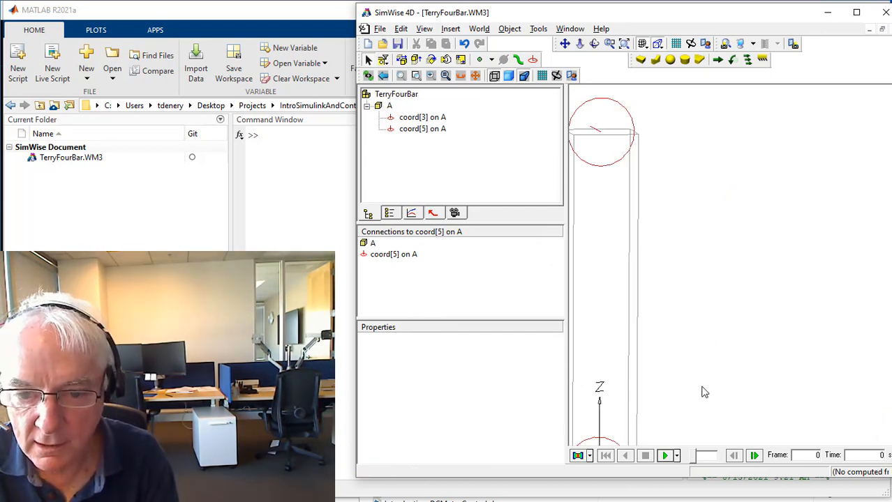
pyautogui.scroll(-5, 706, 287)
pyautogui.scroll(-2, 707, 290)
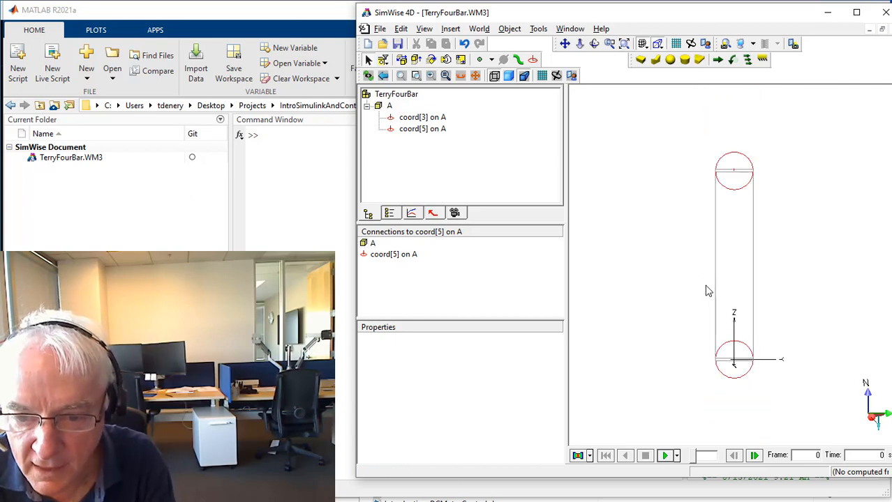
pyautogui.click(727, 159)
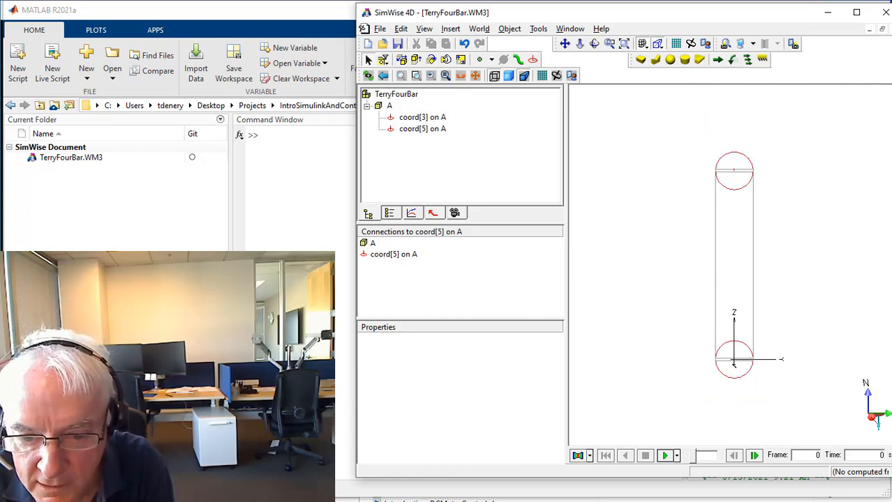
pyautogui.click(665, 456)
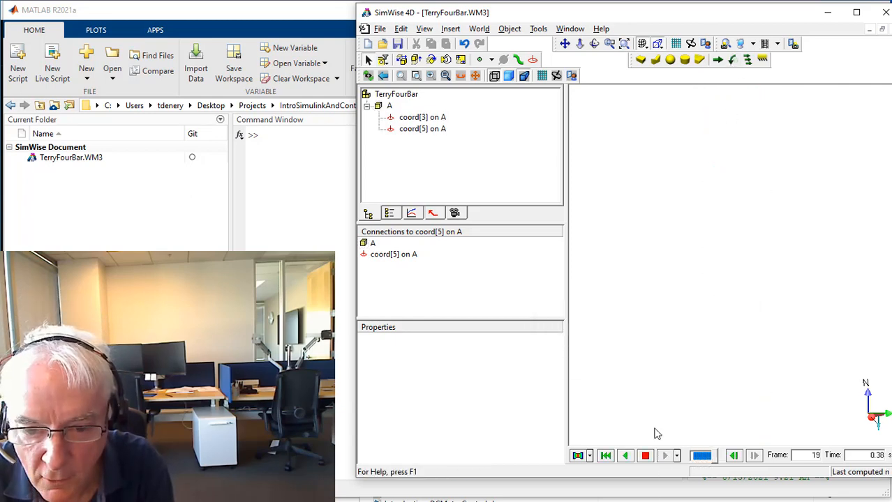
pyautogui.click(606, 455)
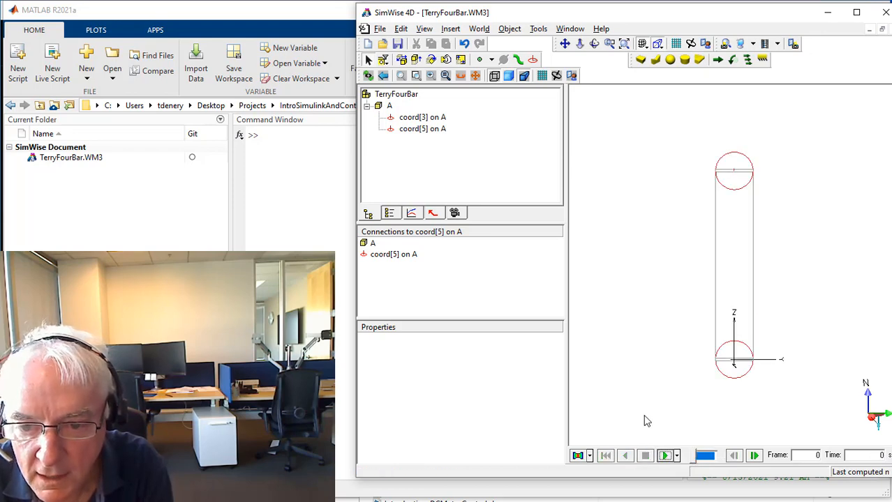
# Create a revolute joint from the lower coord on link A to a new coord on the background, joining A in place.
pyautogui.click(734, 374)
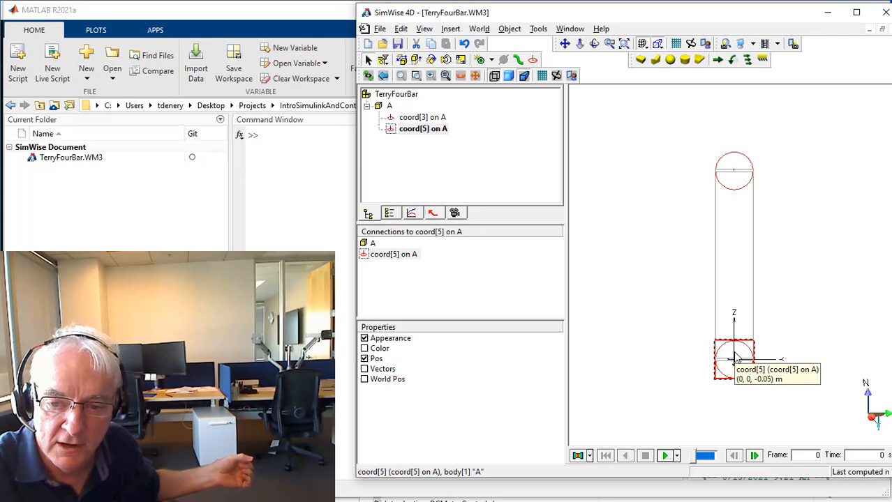
pyautogui.moveTo(643, 305)
pyautogui.mouseDown()
pyautogui.moveTo(697, 373)
pyautogui.moveTo(804, 415)
pyautogui.mouseUp()
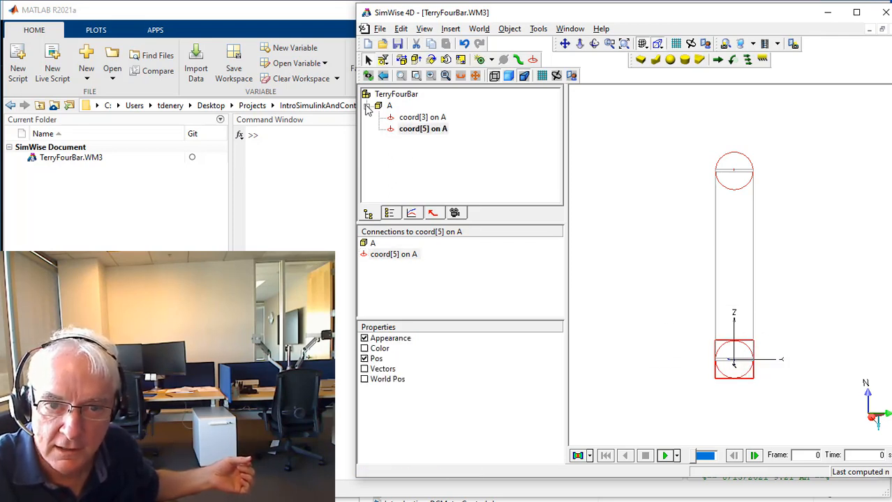
pyautogui.click(480, 60)
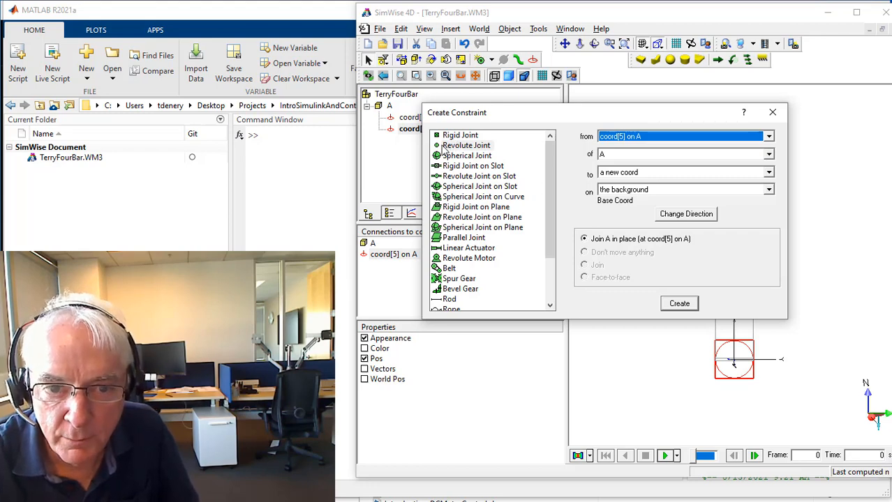
pyautogui.click(443, 146)
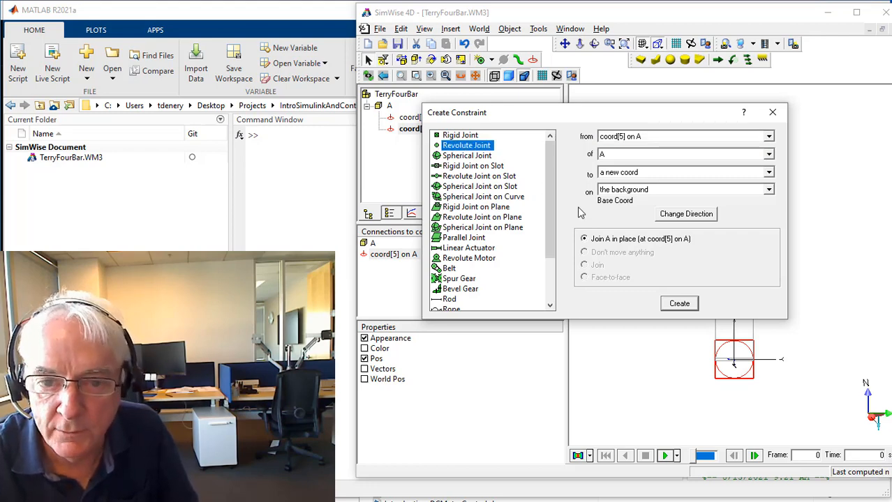
pyautogui.click(680, 305)
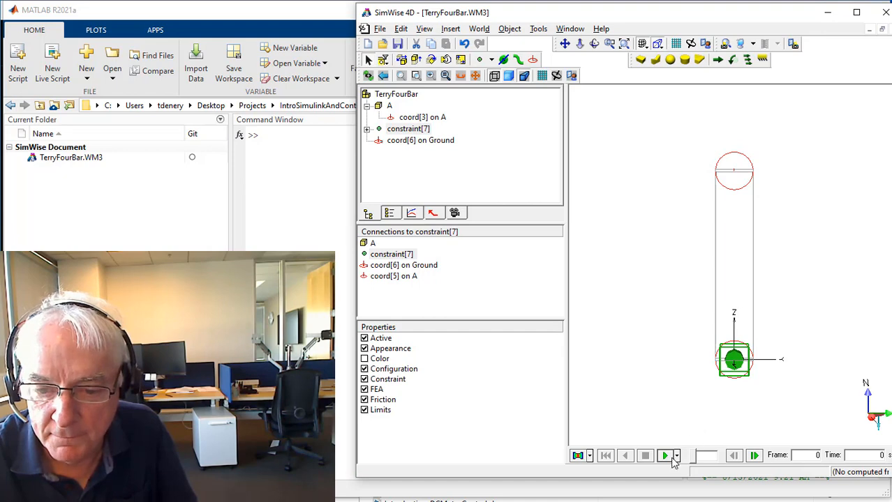
# Run the simulation with the revolute joint in place, stop it, and reset it to the first frame.
pyautogui.click(662, 456)
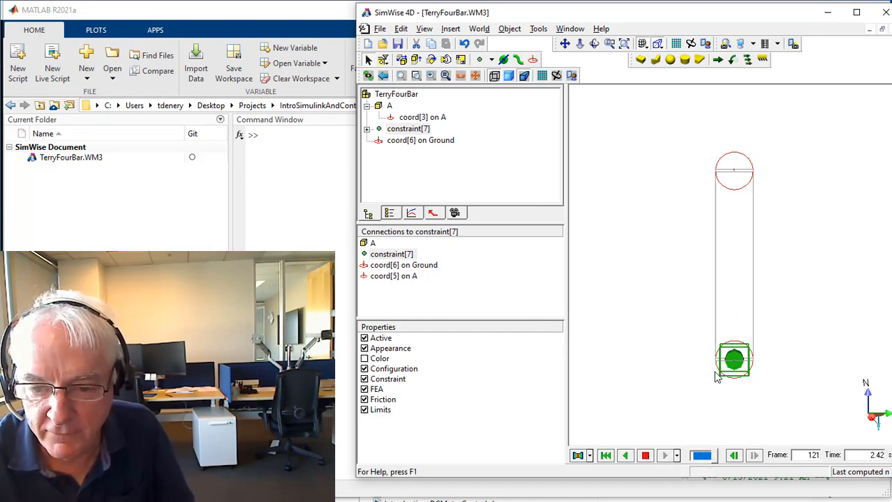
pyautogui.click(645, 456)
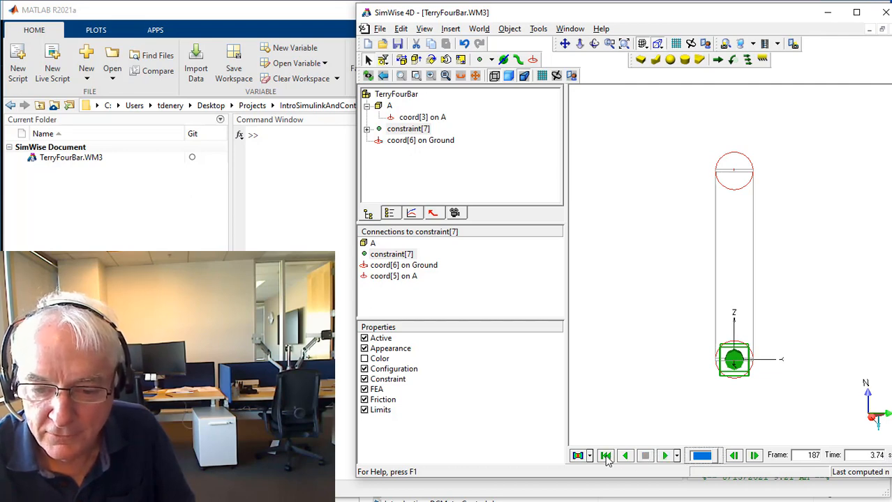
pyautogui.click(605, 456)
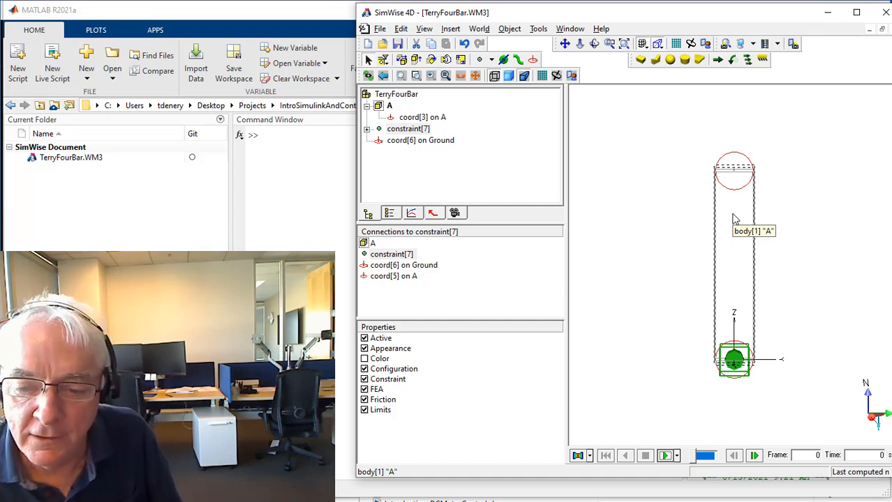
pyautogui.click(632, 406)
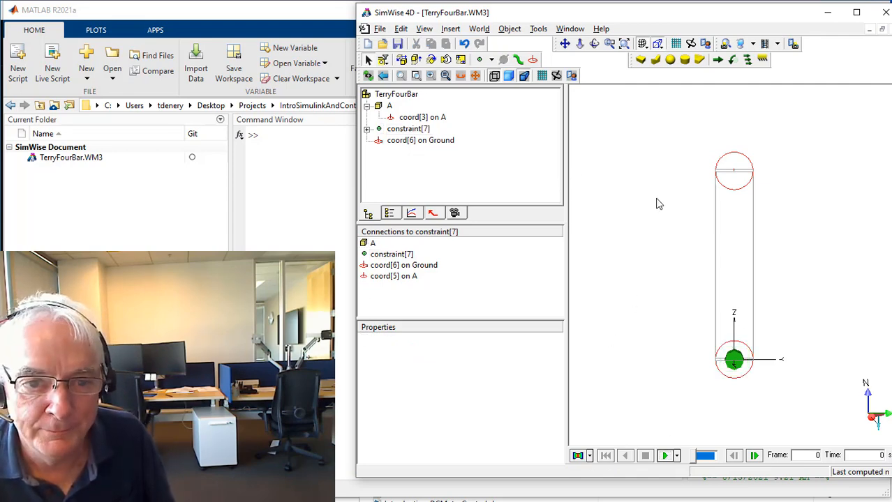
pyautogui.click(739, 364)
pyautogui.rightClick(740, 362)
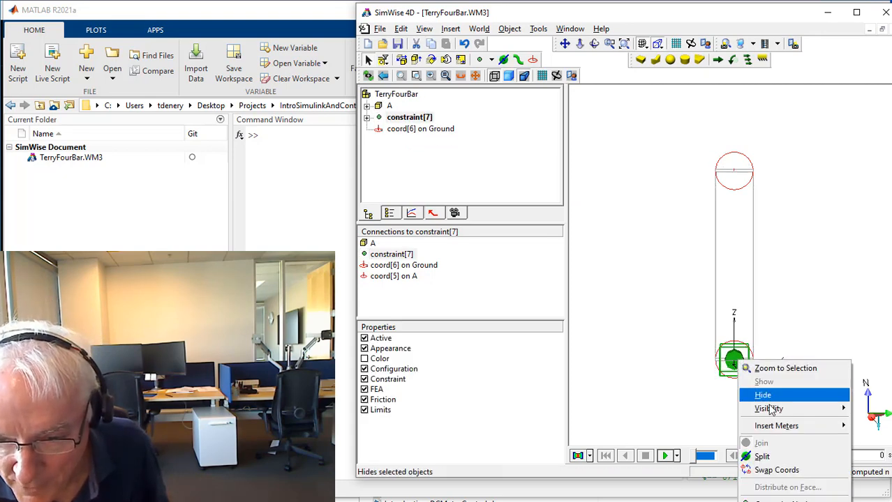
pyautogui.click(635, 202)
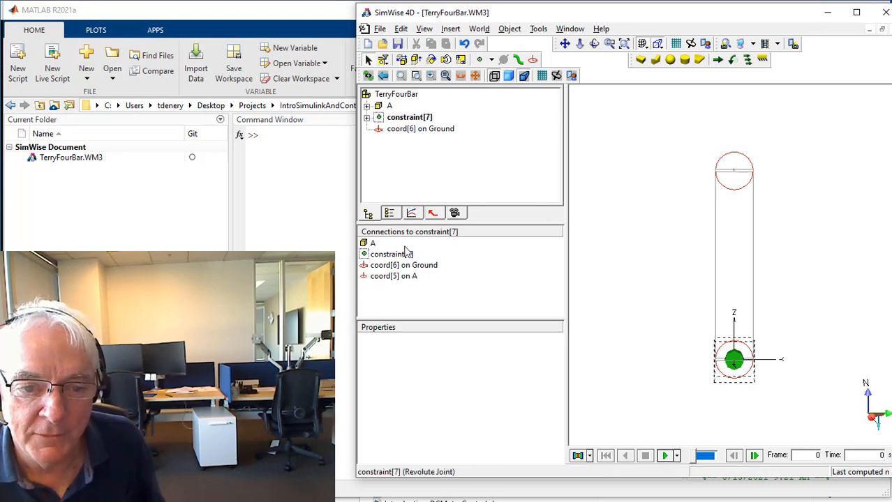
# Rename the revolute joint between the ground and link A as GA.
pyautogui.click(367, 118)
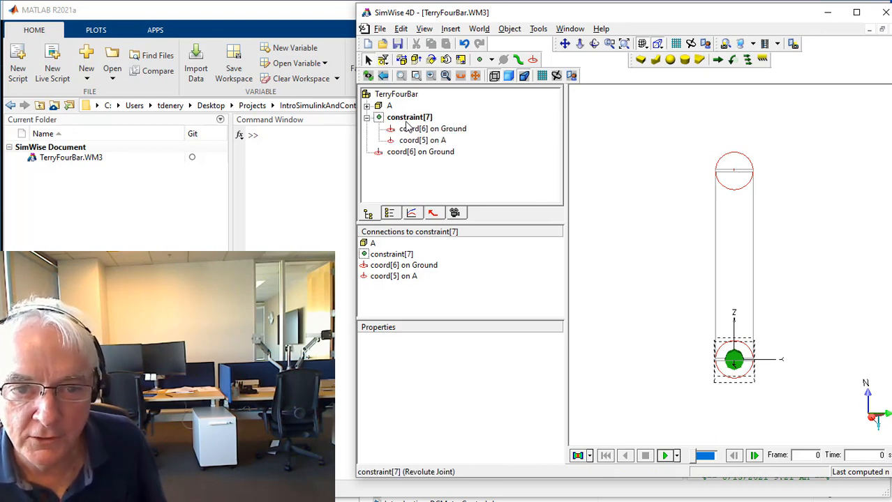
pyautogui.click(385, 118)
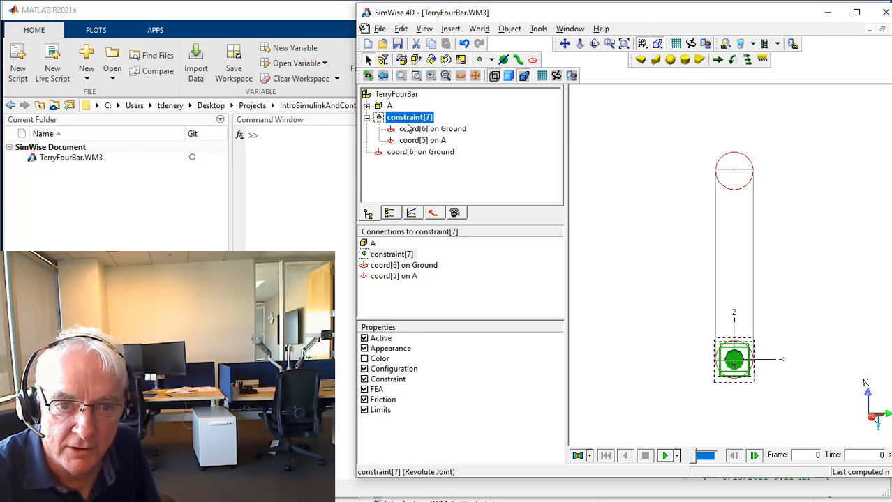
pyautogui.click(408, 120)
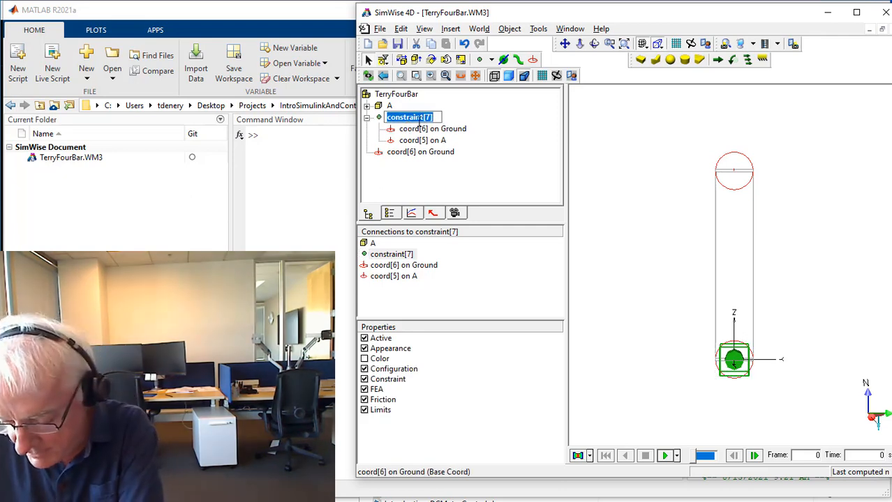
pyautogui.write('GA')
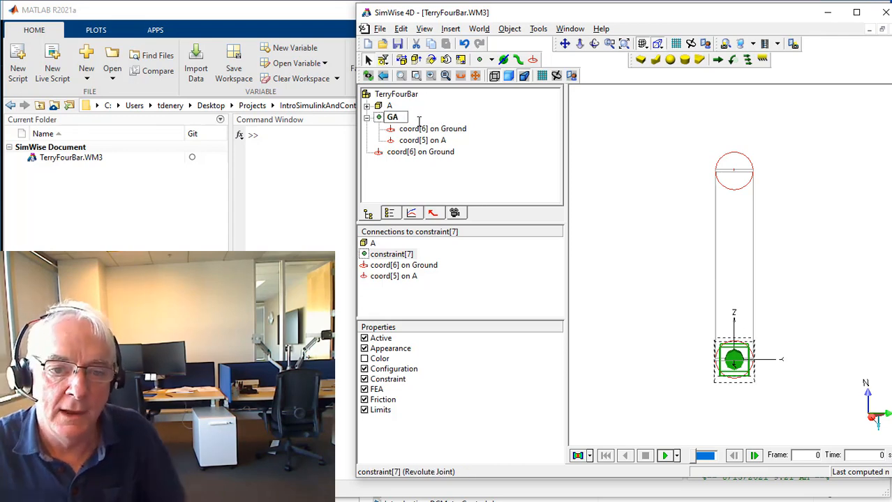
pyautogui.click(441, 130)
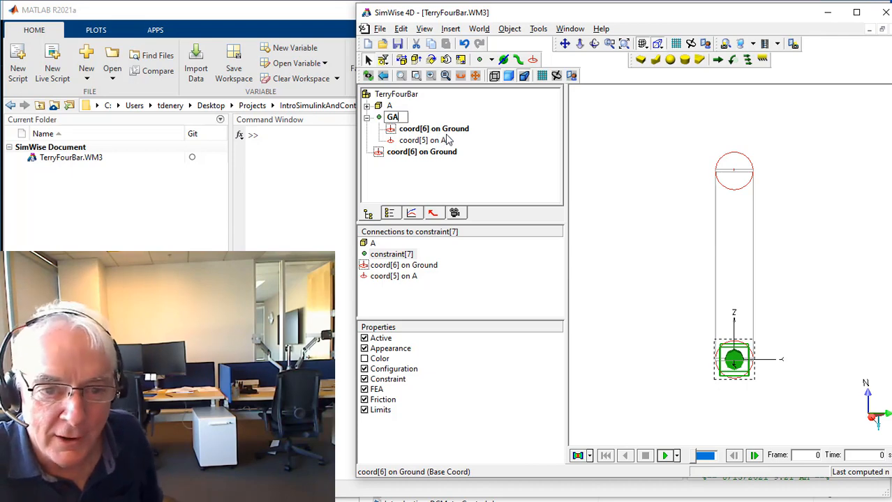
pyautogui.press('Return')
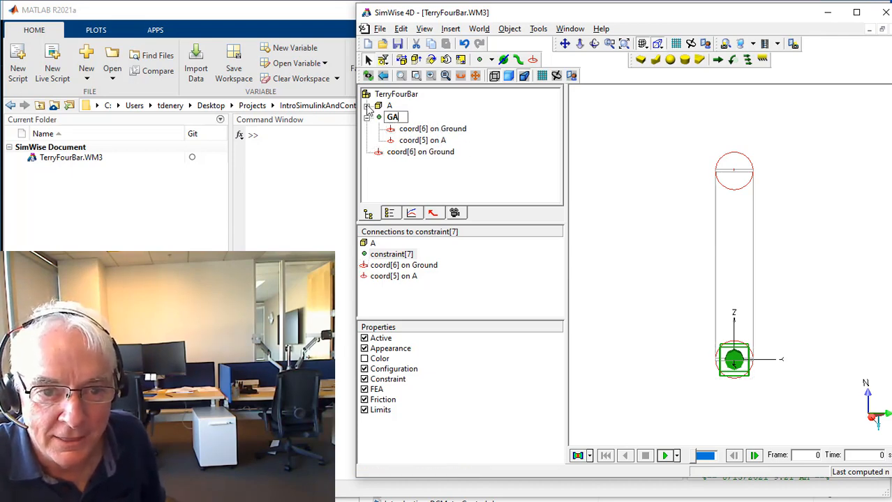
# Try to duplicate the two coords on link A by pasting copies of them, and undo both pastes.
pyautogui.click(366, 106)
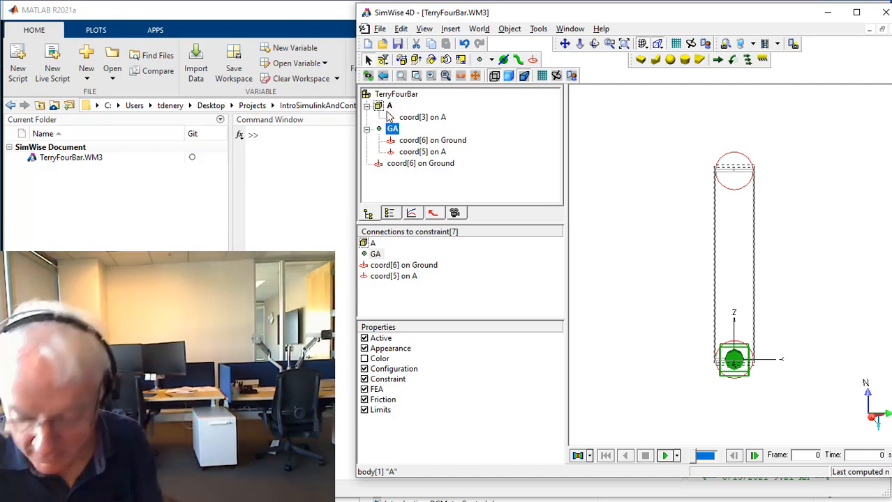
pyautogui.keyDown('ctrl'); pyautogui.click(411, 118); pyautogui.keyUp('ctrl')
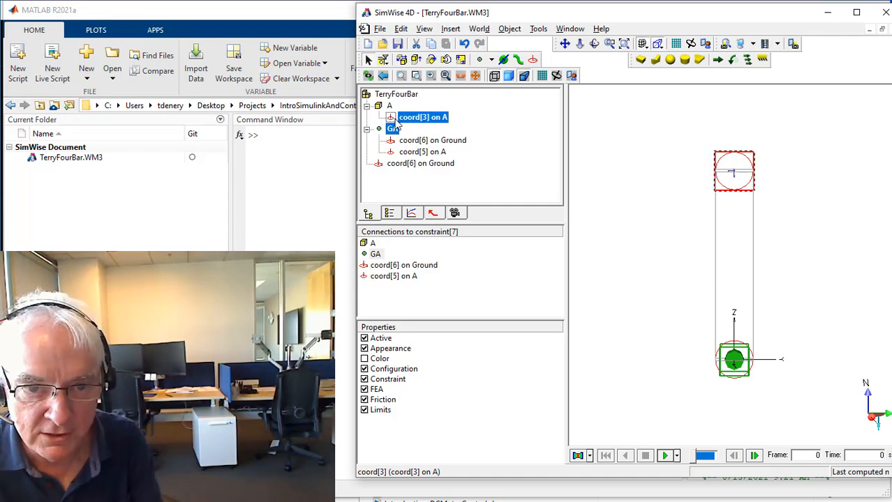
pyautogui.keyDown('ctrl'); pyautogui.click(406, 152); pyautogui.keyUp('ctrl')
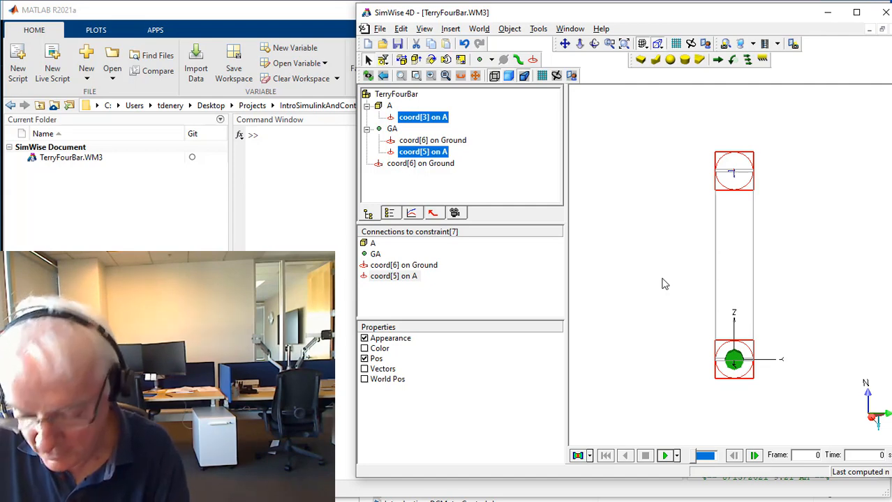
pyautogui.hotkey('ctrl', 'v')
pyautogui.hotkey('ctrl', 'v')
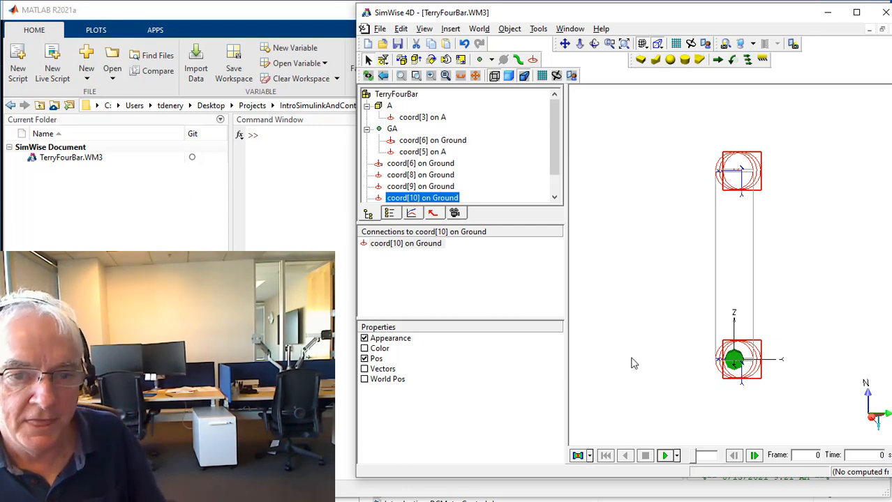
pyautogui.click(367, 129)
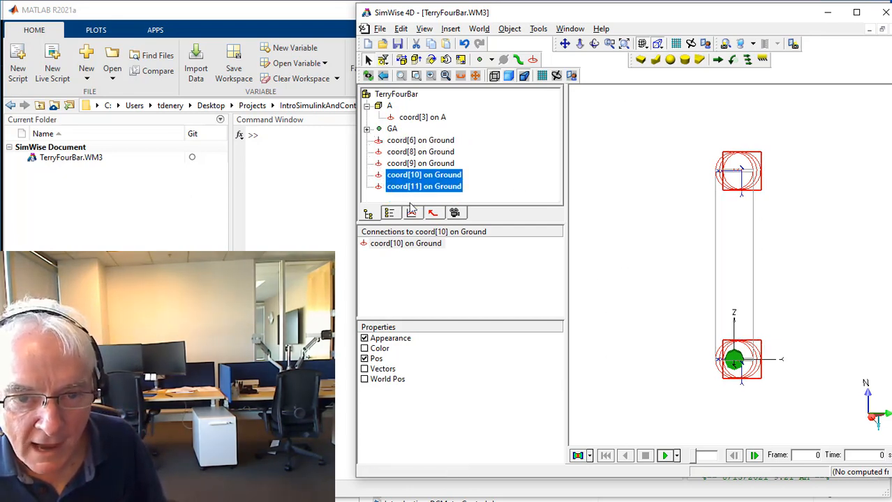
pyautogui.click(464, 43)
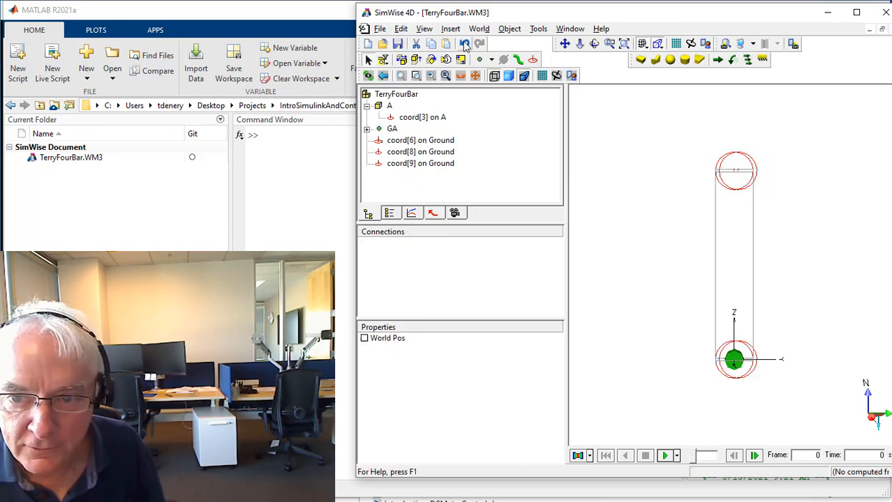
pyautogui.click(465, 44)
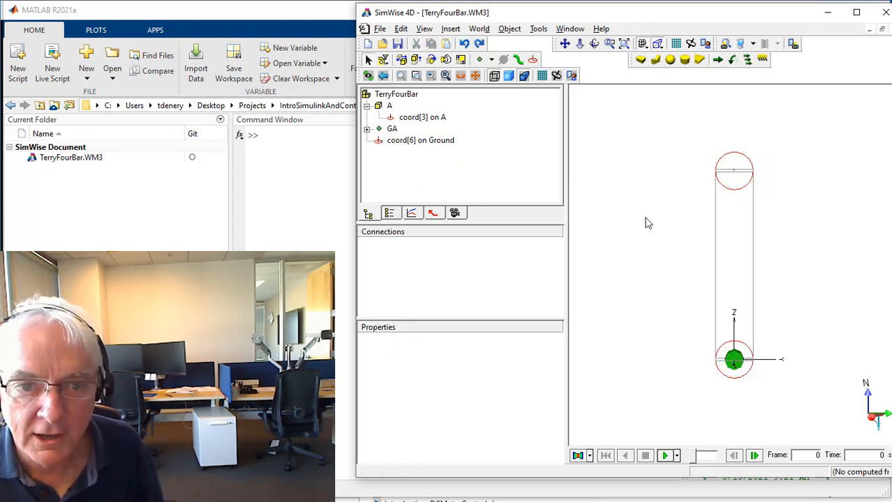
# Select link A together with both of its end coords.
pyautogui.click(733, 244)
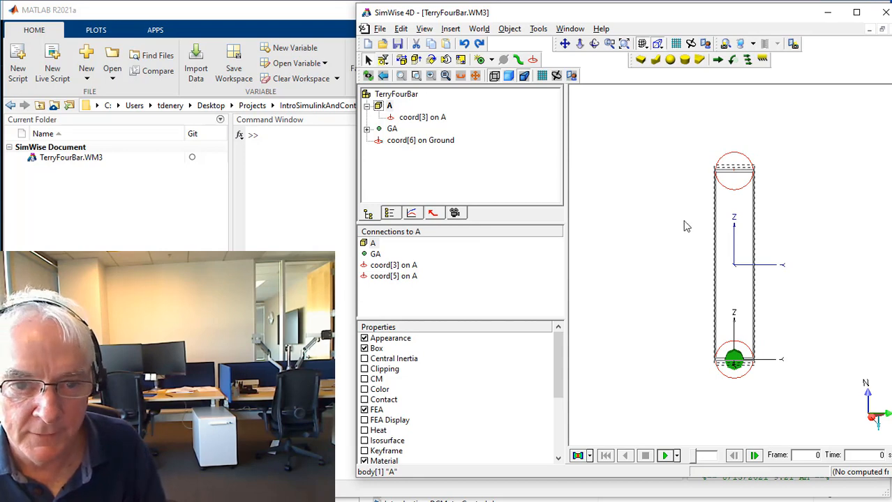
pyautogui.click(391, 119)
pyautogui.click(388, 107)
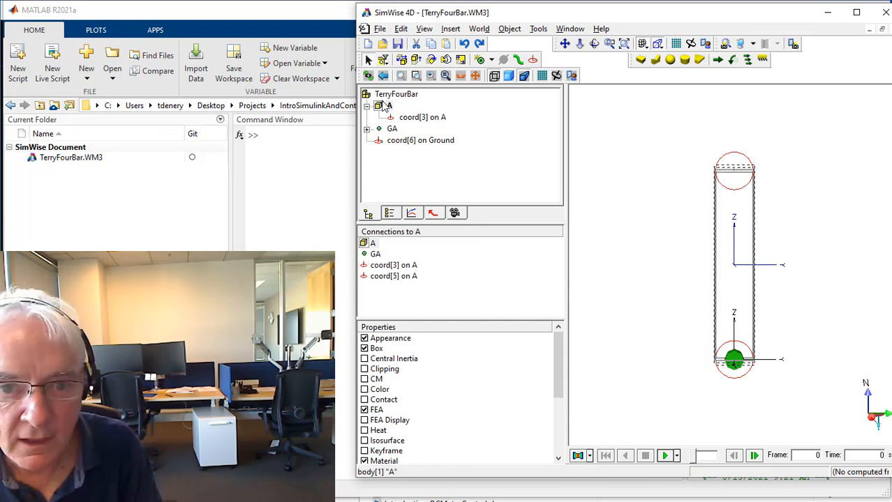
pyautogui.click(410, 117)
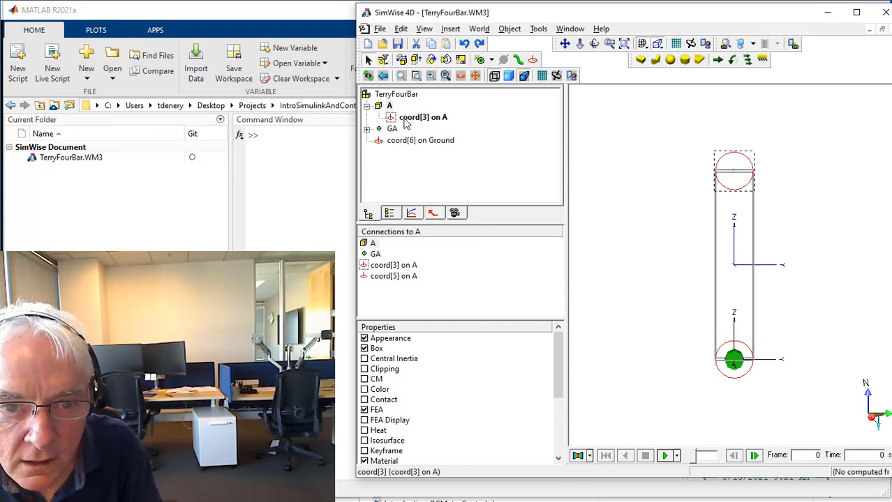
pyautogui.keyDown('ctrl'); pyautogui.click(393, 108); pyautogui.keyUp('ctrl')
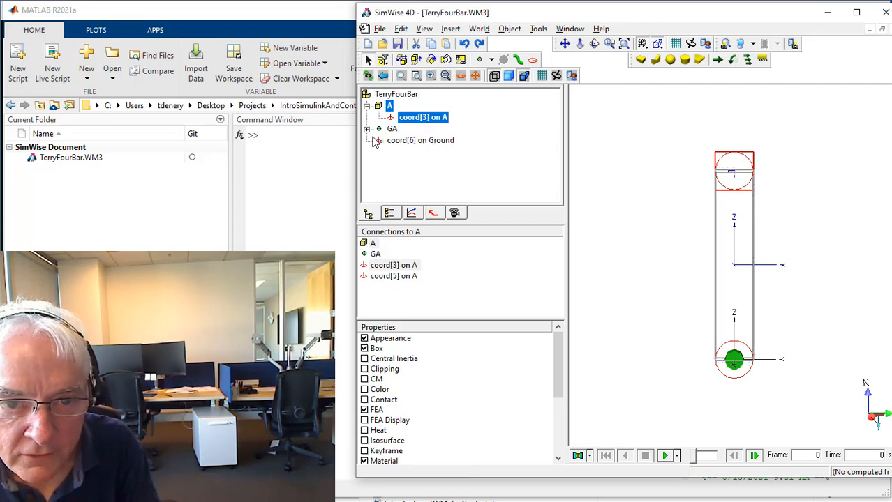
pyautogui.click(366, 129)
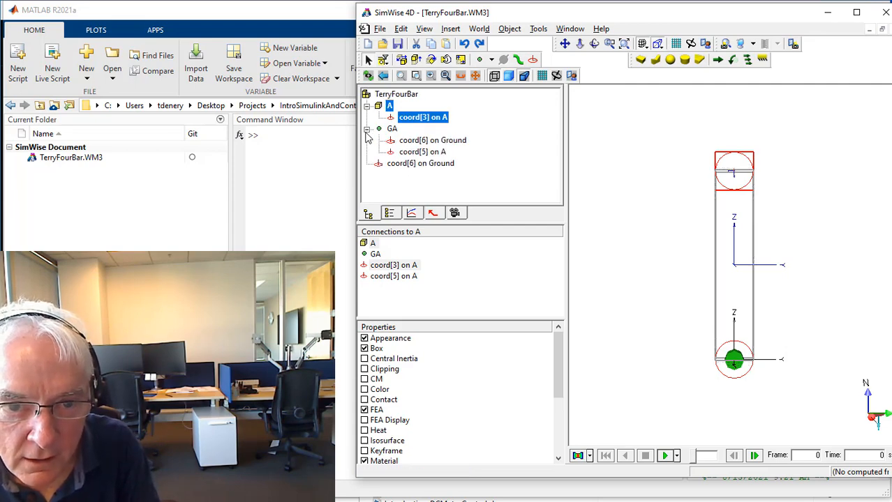
pyautogui.keyDown('ctrl'); pyautogui.click(421, 154); pyautogui.keyUp('ctrl')
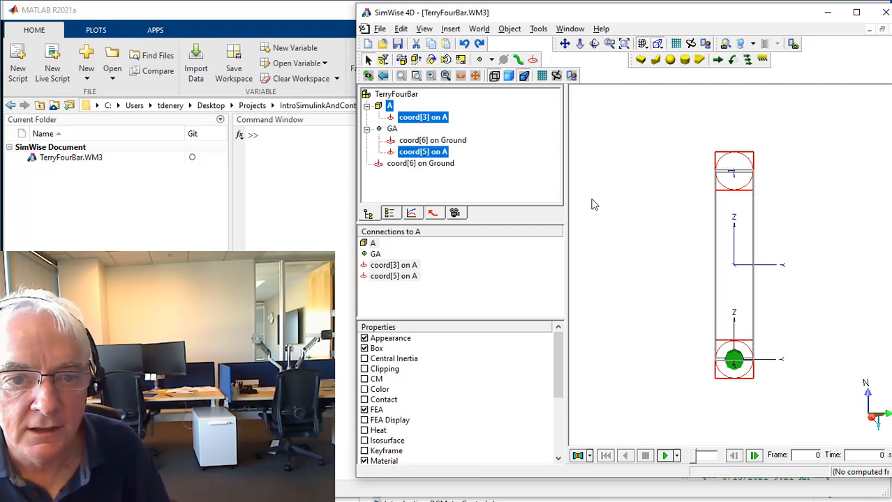
# Hide joint GA and its base coord on the ground.
pyautogui.scroll(-3, 660, 333)
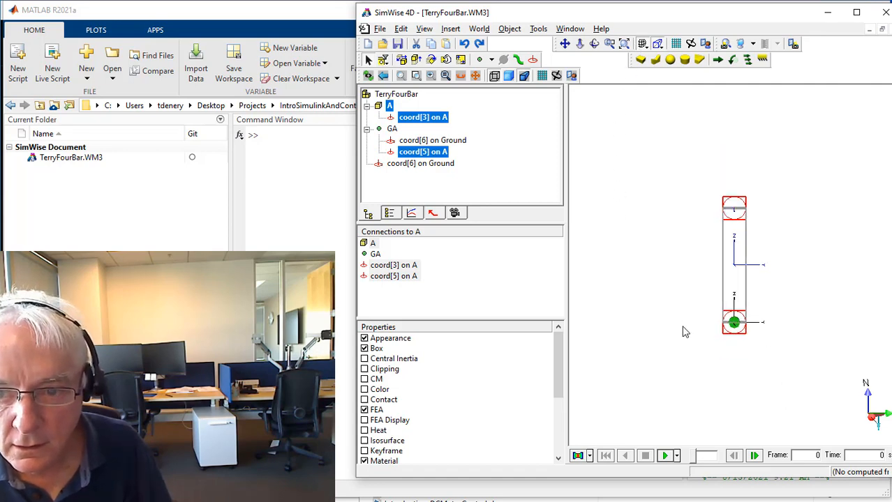
pyautogui.moveTo(825, 281); pyautogui.dragTo(766, 313, button='middle')
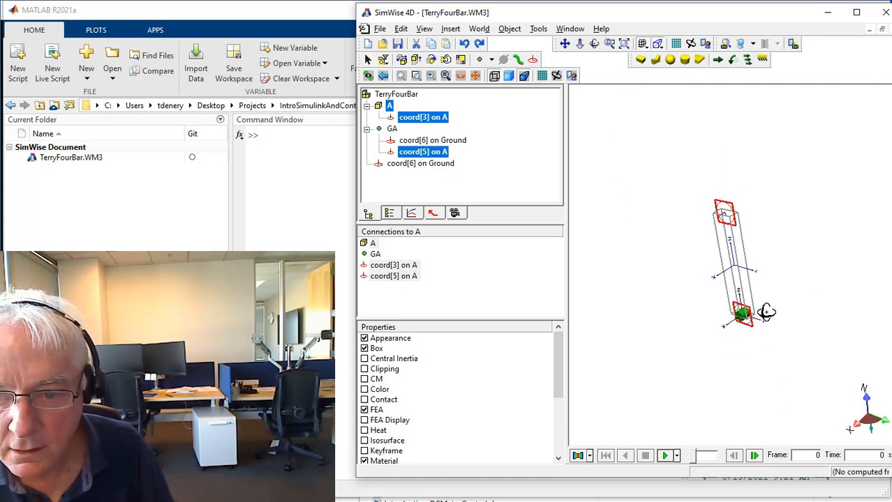
pyautogui.rightClick(381, 131)
pyautogui.click(407, 166)
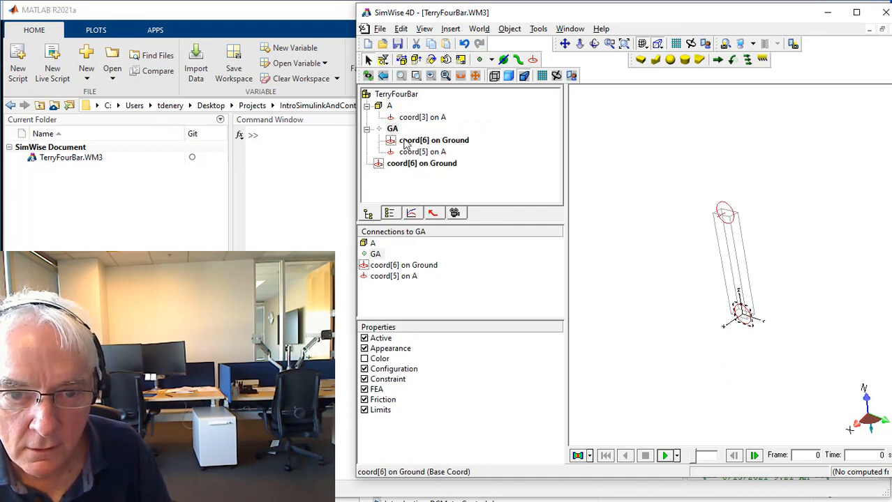
pyautogui.click(400, 142)
pyautogui.rightClick(401, 141)
pyautogui.click(487, 176)
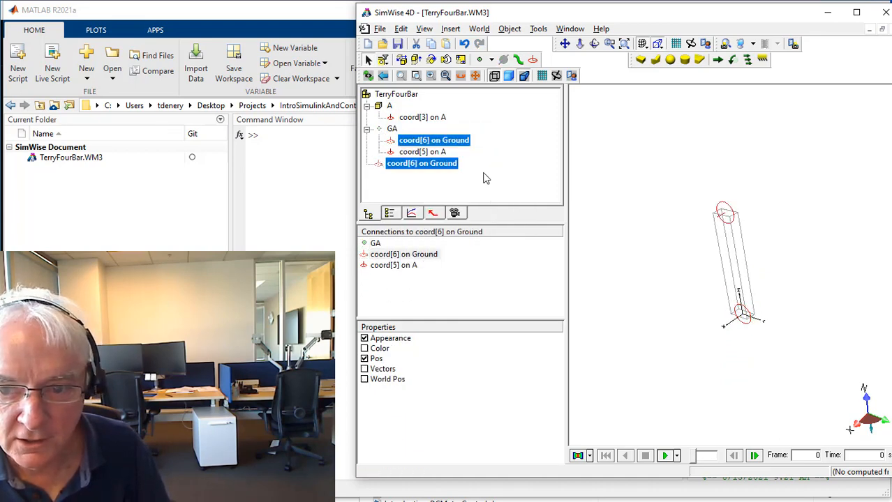
# Select link A with both of its end coords and duplicate the set twice.
pyautogui.click(625, 244)
pyautogui.moveTo(679, 175); pyautogui.dragTo(819, 405)
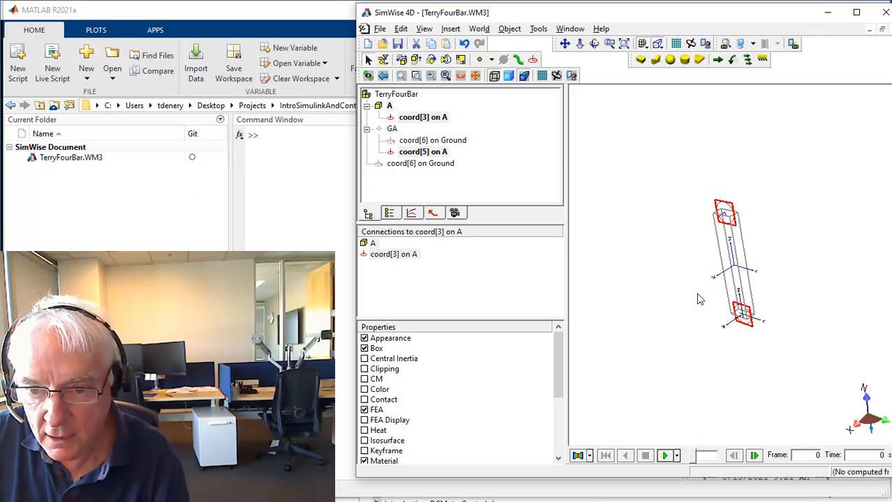
pyautogui.hotkey('ctrl', 'd')
pyautogui.hotkey('ctrl', 'd')
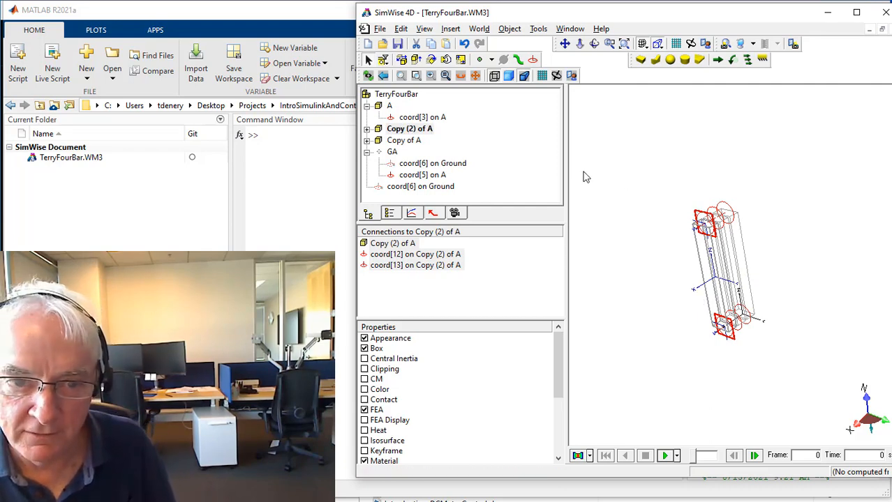
# Rename the second copy of link A as B and the first copy as C.
pyautogui.click(412, 131)
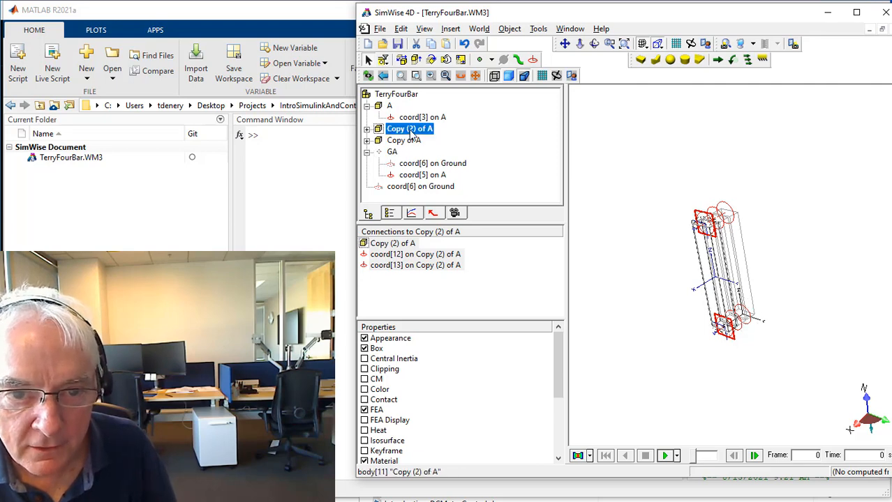
pyautogui.click(411, 129)
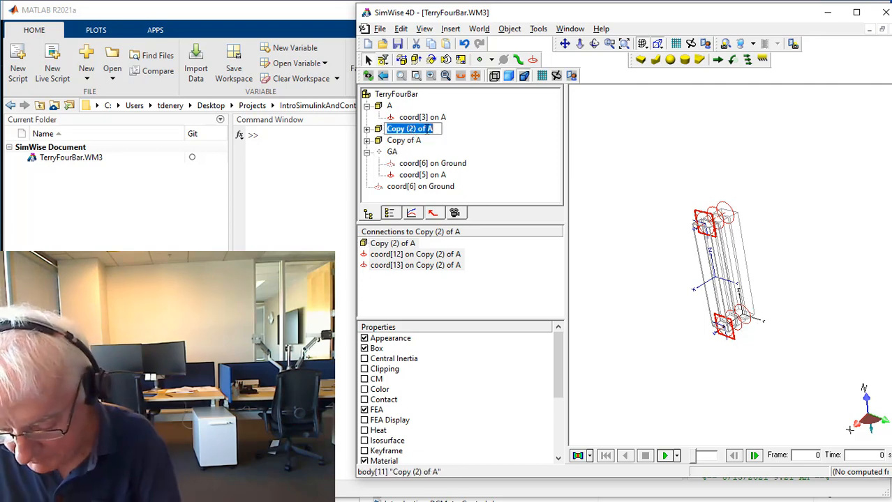
pyautogui.write('B')
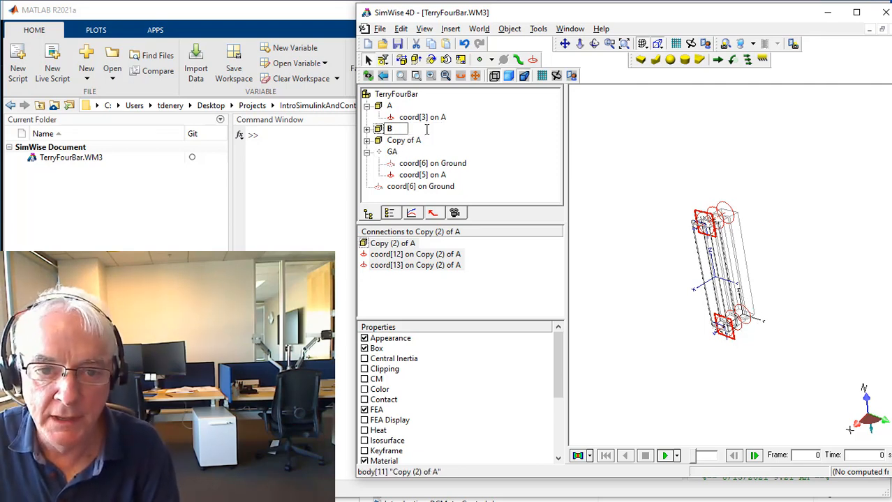
pyautogui.press('Return')
pyautogui.click(405, 141)
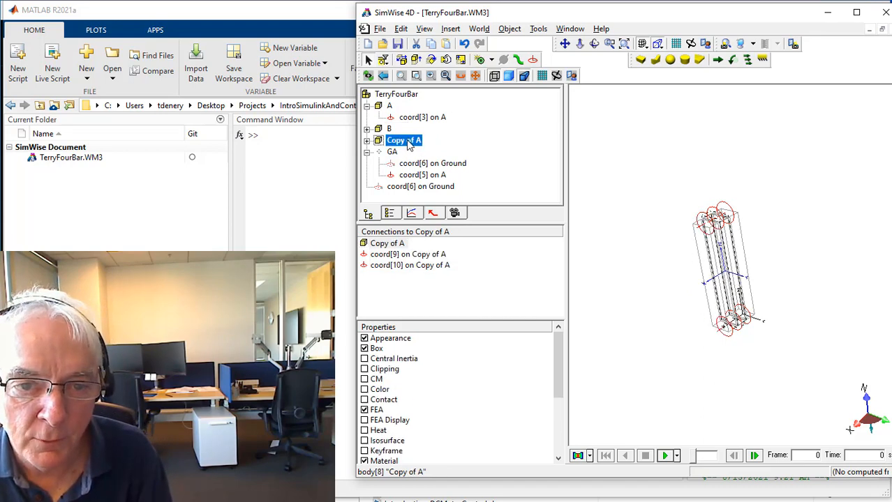
pyautogui.click(406, 141)
pyautogui.write('C')
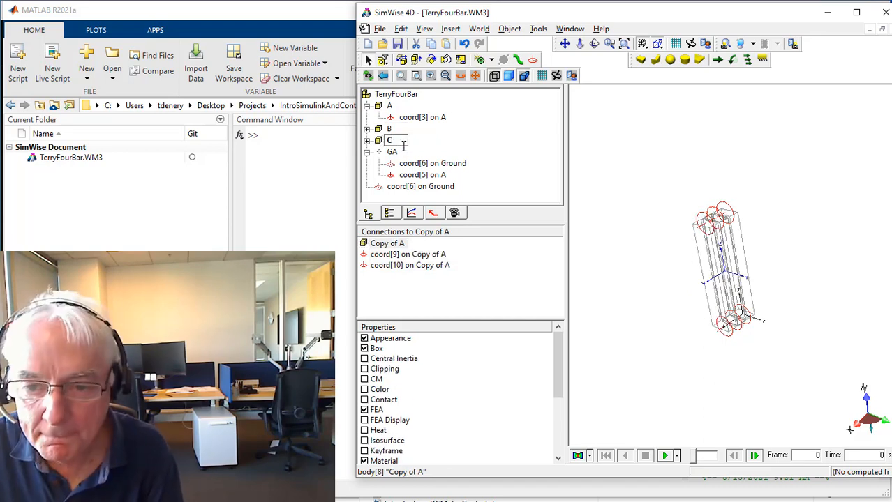
pyautogui.press('Return')
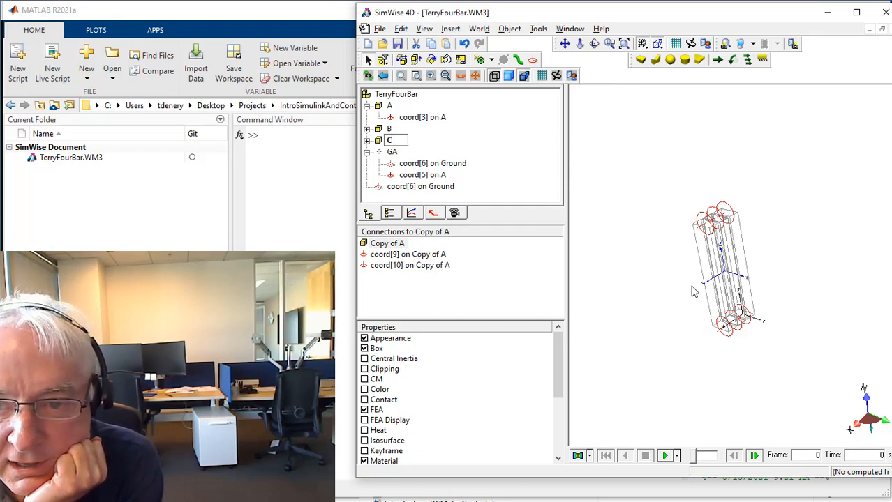
pyautogui.click(691, 300)
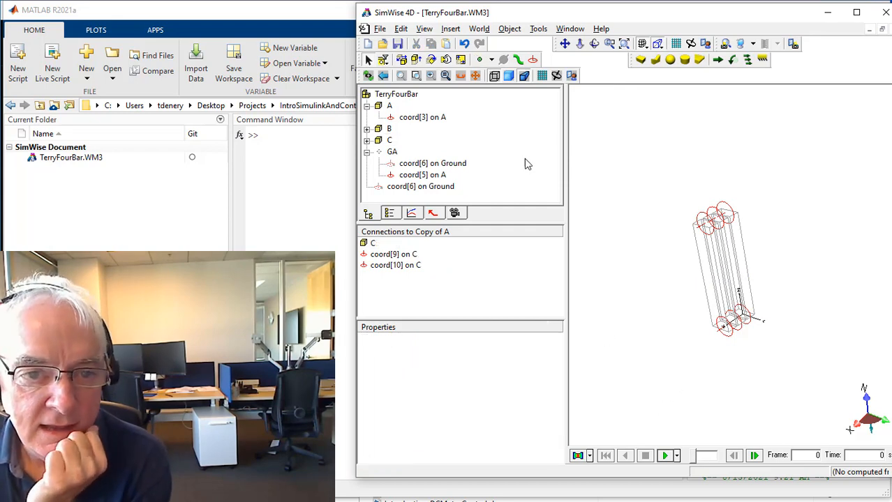
# Hide link C together with its two coords.
pyautogui.click(367, 140)
pyautogui.click(380, 142)
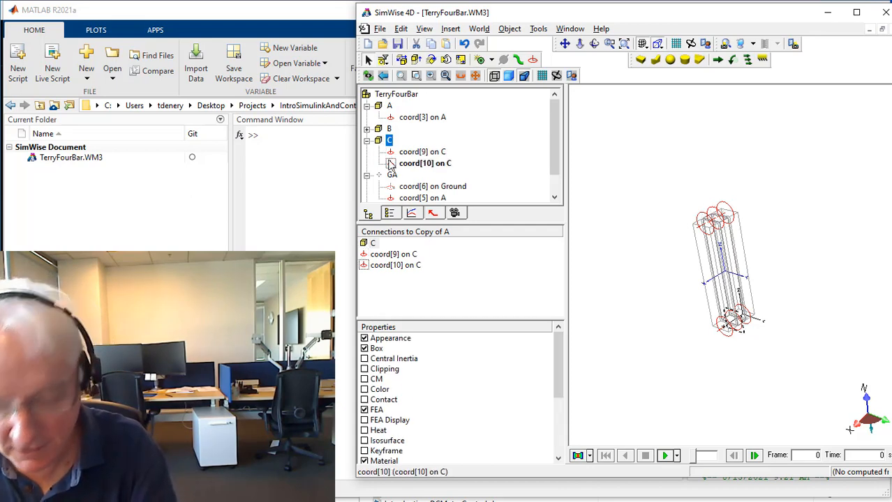
pyautogui.keyDown('shift'); pyautogui.click(418, 163); pyautogui.keyUp('shift')
pyautogui.rightClick(433, 159)
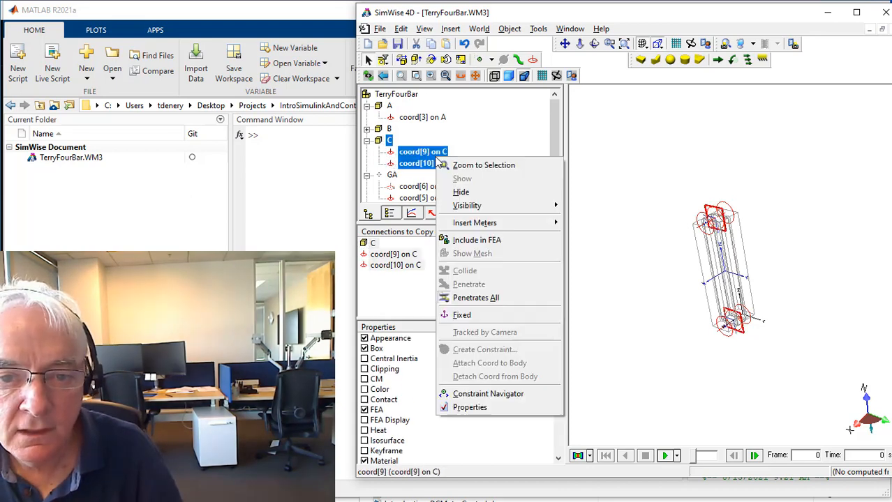
pyautogui.click(461, 193)
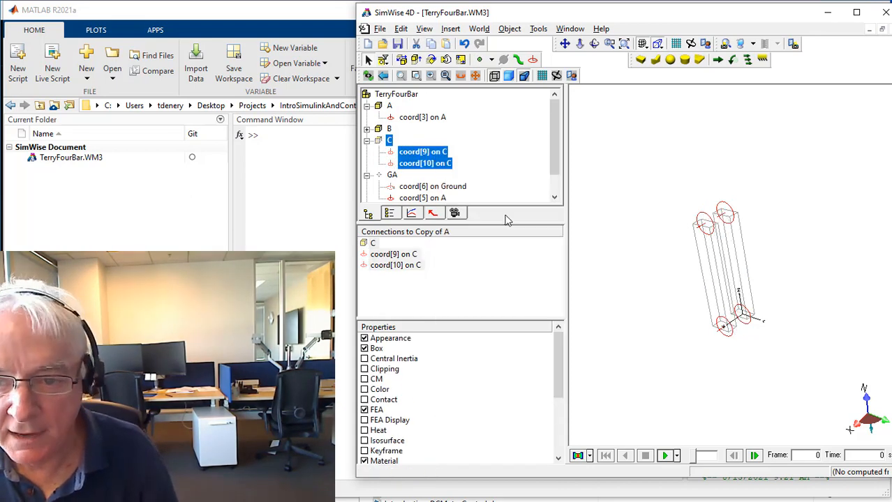
pyautogui.click(645, 340)
# Display the links as shaded solids instead of wireframes.
pyautogui.click(710, 277)
pyautogui.doubleClick(713, 279)
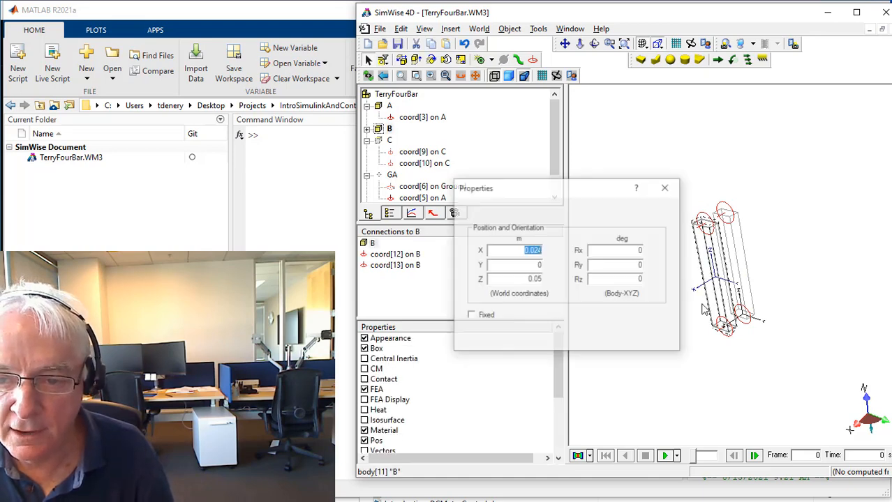
pyautogui.click(663, 185)
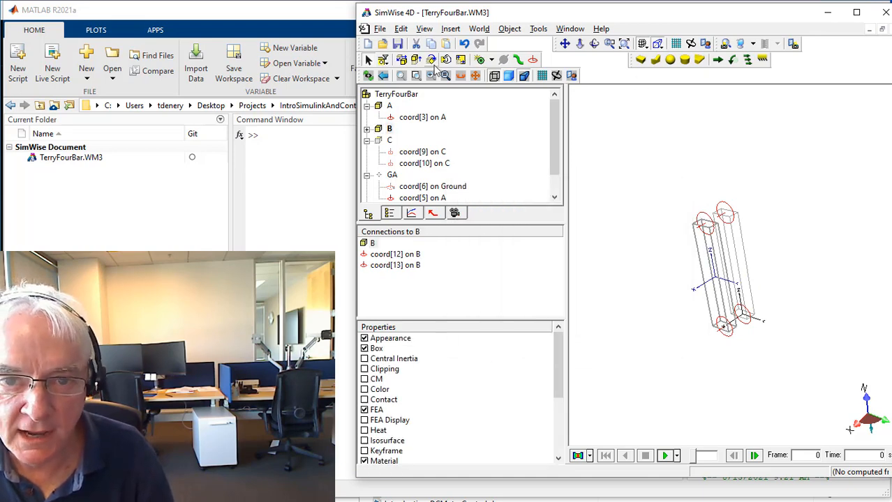
pyautogui.click(508, 77)
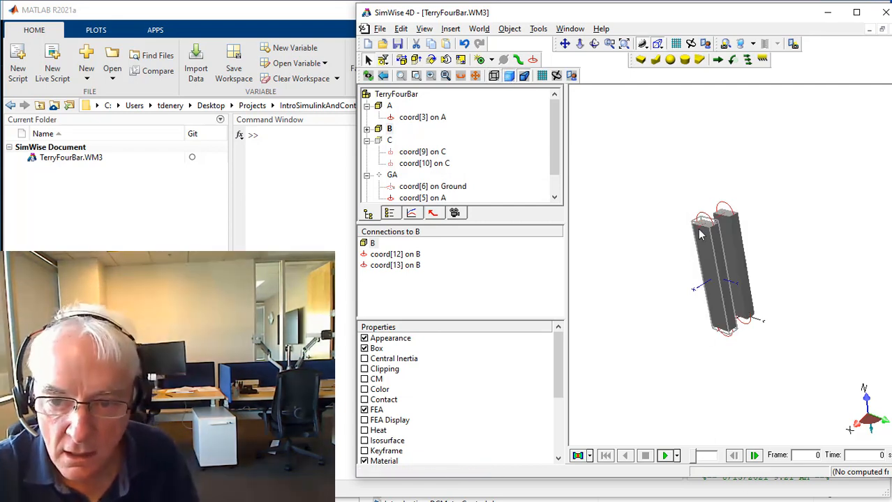
pyautogui.click(697, 345)
# Set the box height (Z) of link B to 0.2 m.
pyautogui.doubleClick(711, 282)
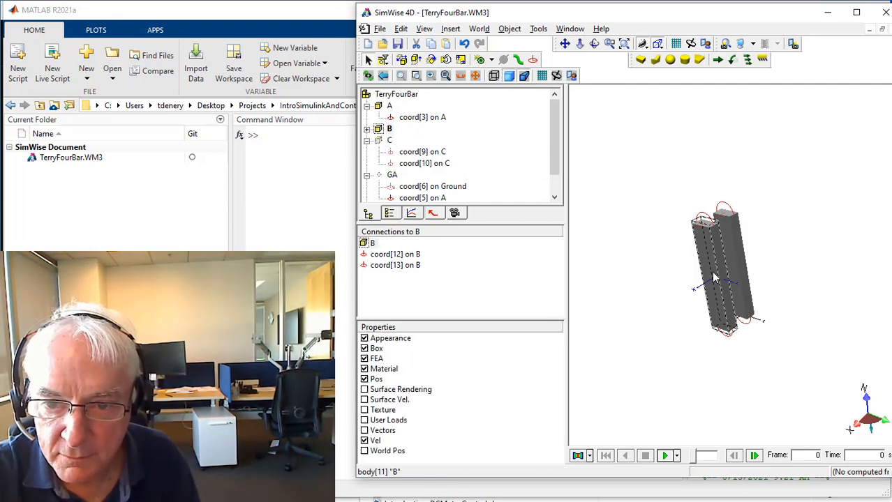
pyautogui.click(605, 212)
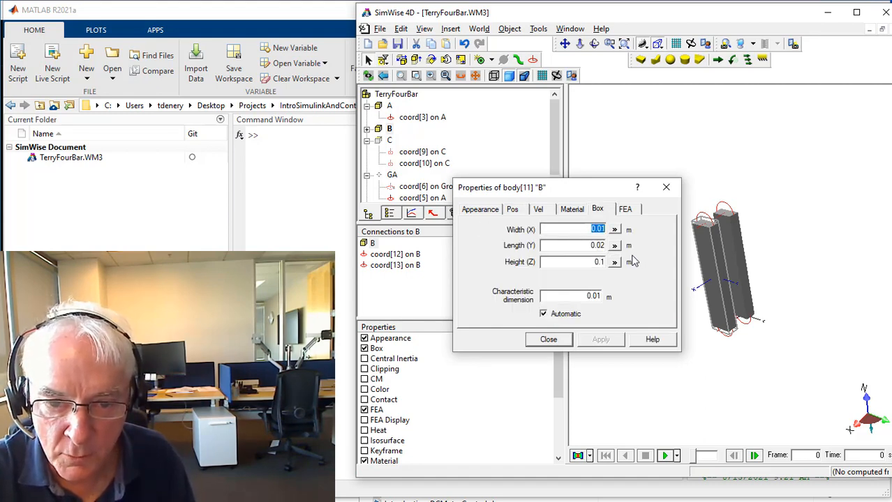
pyautogui.click(586, 262)
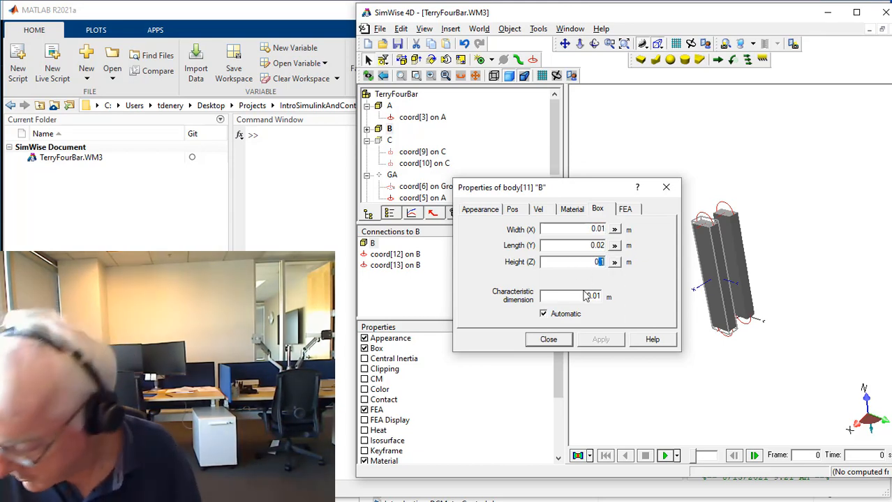
pyautogui.write('0.2')
pyautogui.press('Return')
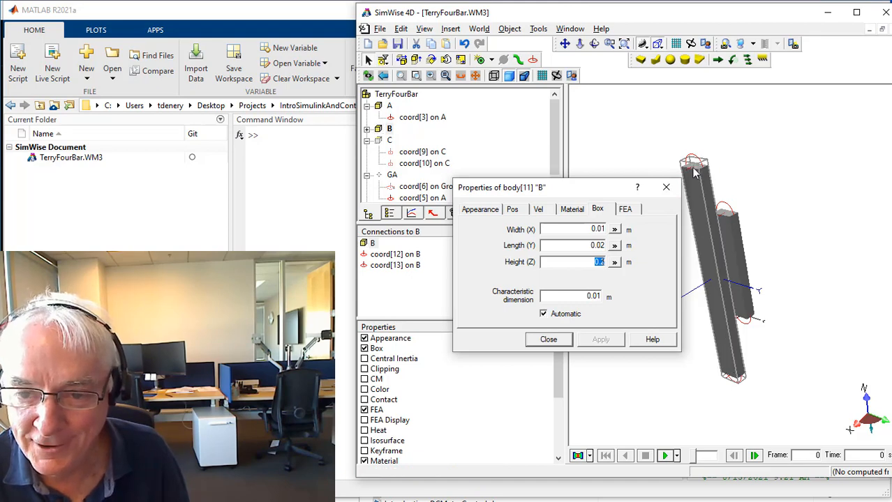
pyautogui.click(547, 340)
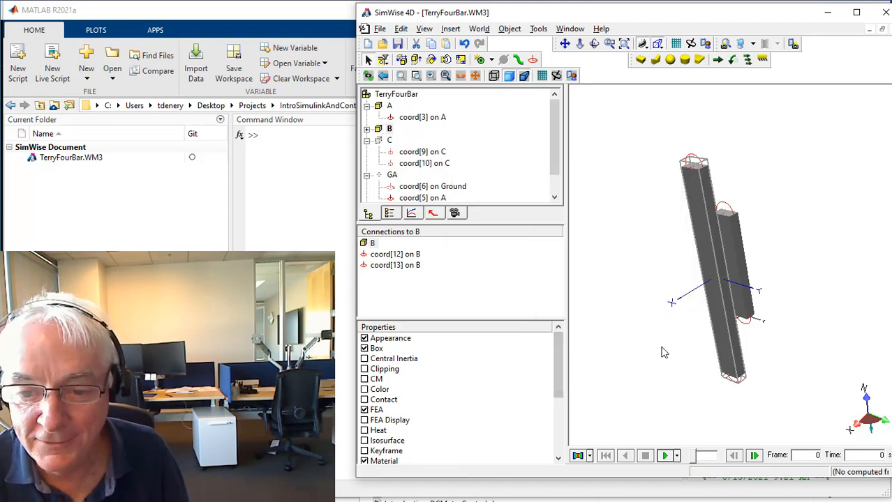
# Rotate link B by setting its Rx orientation to 90 degrees.
pyautogui.doubleClick(721, 312)
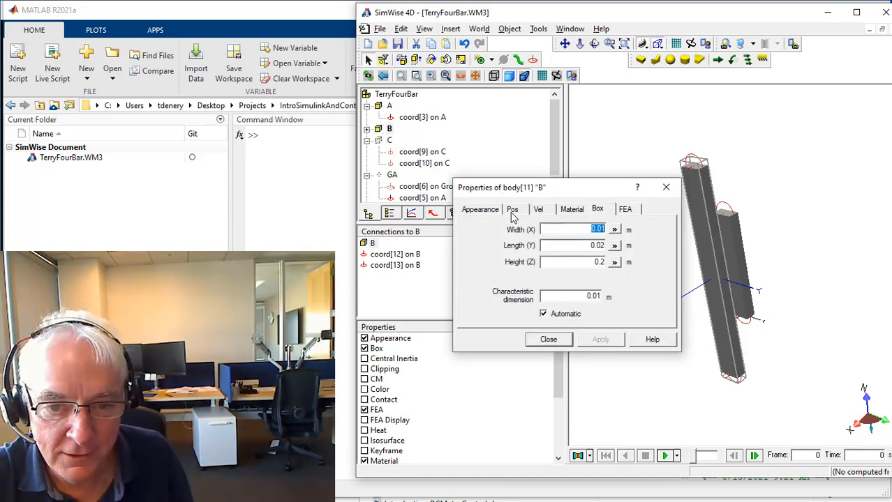
pyautogui.click(513, 210)
pyautogui.moveTo(517, 251); pyautogui.dragTo(550, 256)
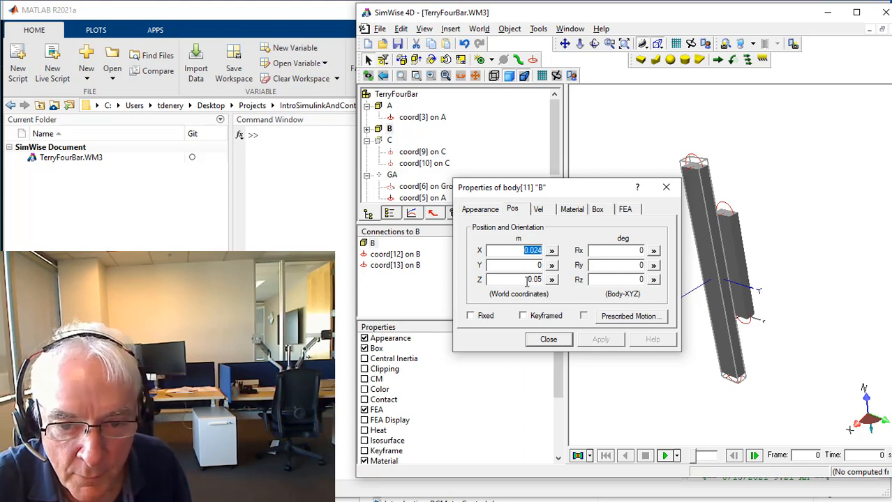
pyautogui.click(628, 251)
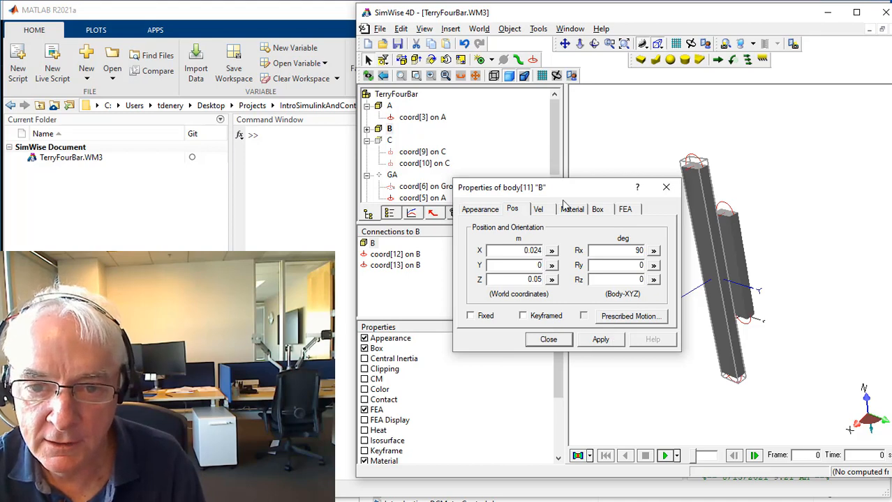
pyautogui.moveTo(571, 189); pyautogui.dragTo(521, 192)
pyautogui.click(556, 347)
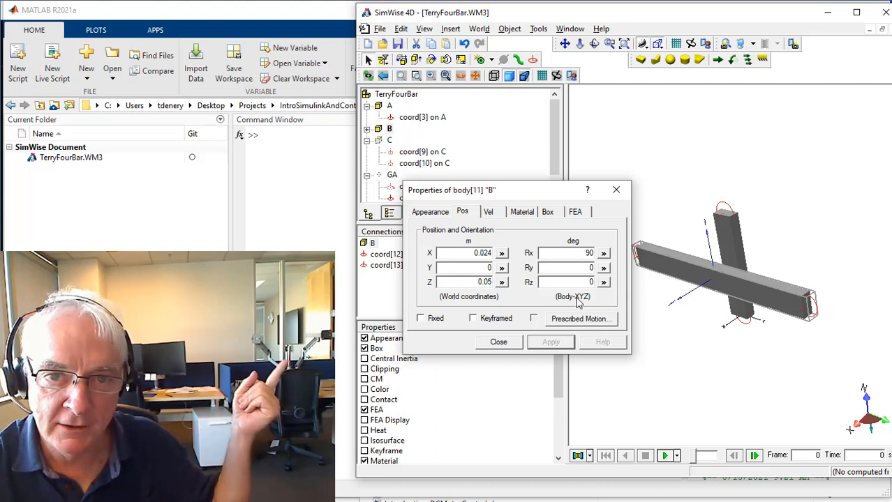
pyautogui.click(498, 343)
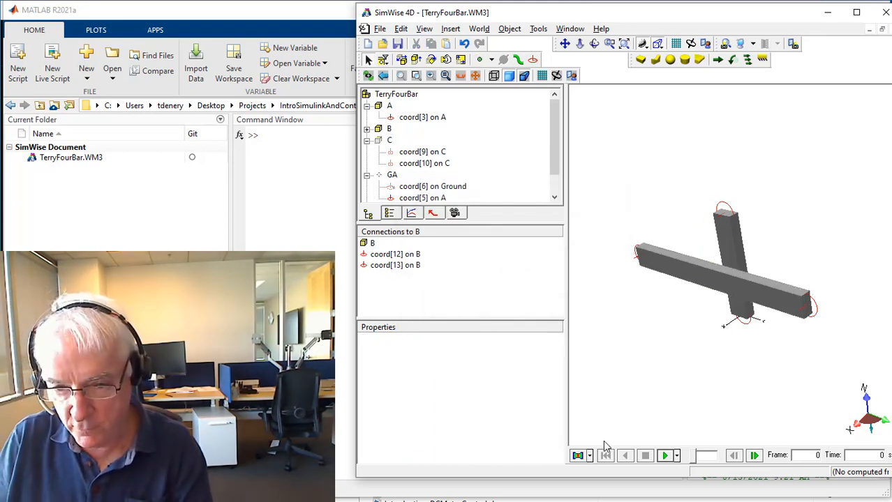
# Create a revolute joint from coord[12] on B to coord[3] on A, using the Join (move B to A) option.
pyautogui.press('Home')
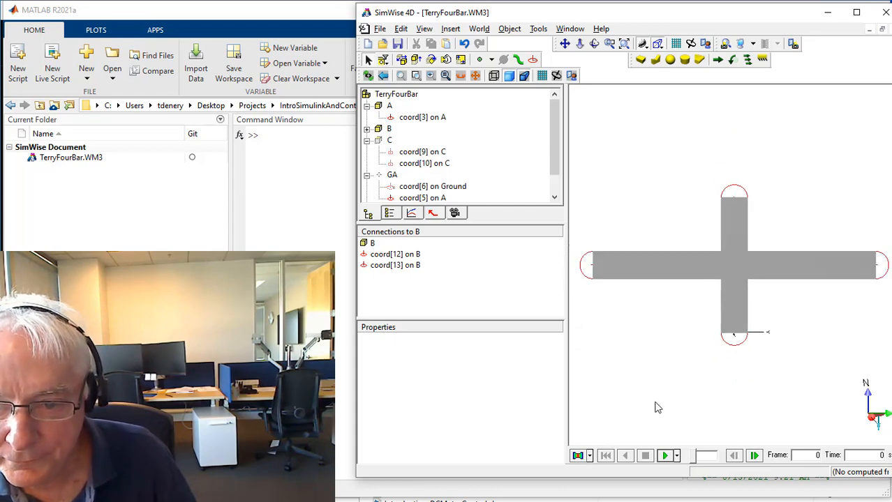
pyautogui.moveTo(807, 327); pyautogui.dragTo(759, 350, button='middle')
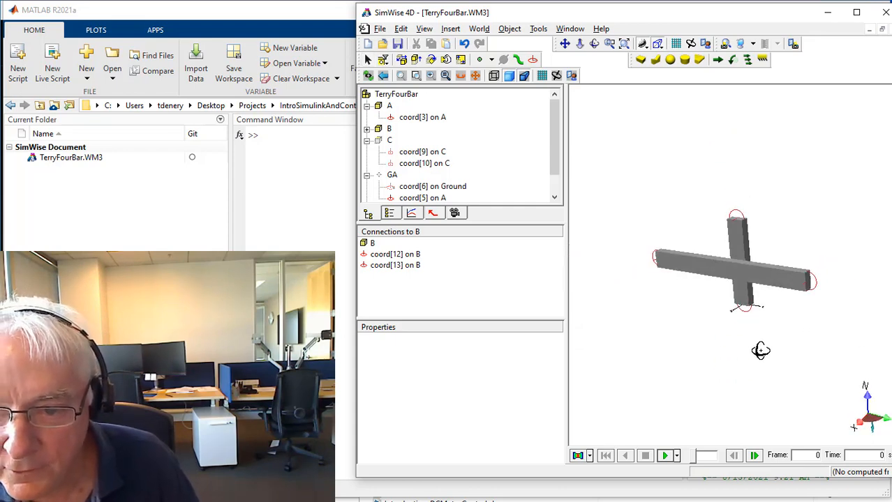
pyautogui.moveTo(634, 219); pyautogui.dragTo(674, 281)
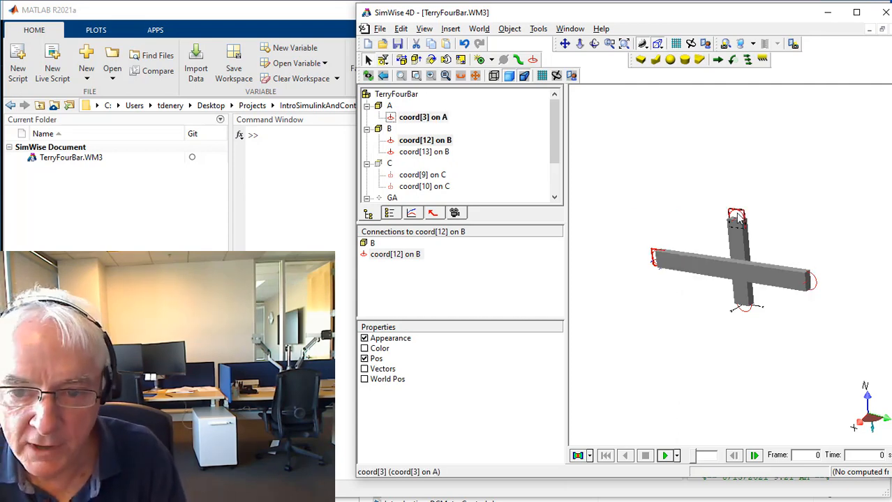
pyautogui.click(480, 61)
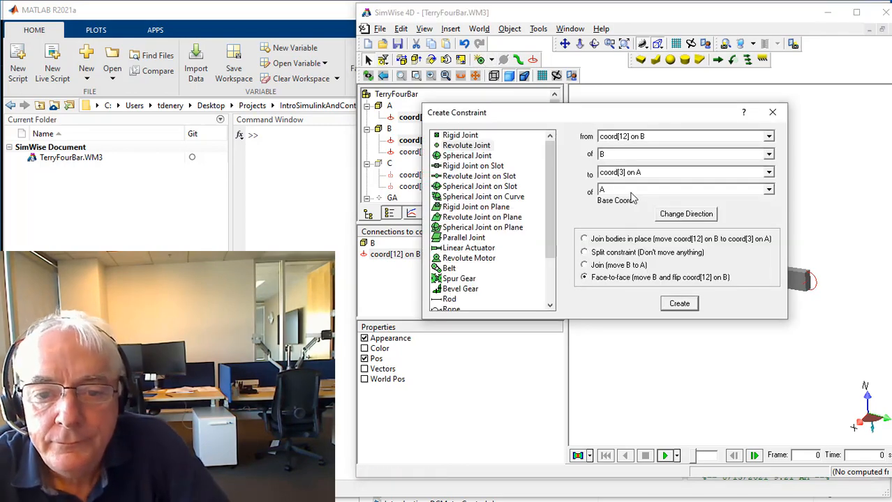
pyautogui.moveTo(593, 115); pyautogui.dragTo(586, 300)
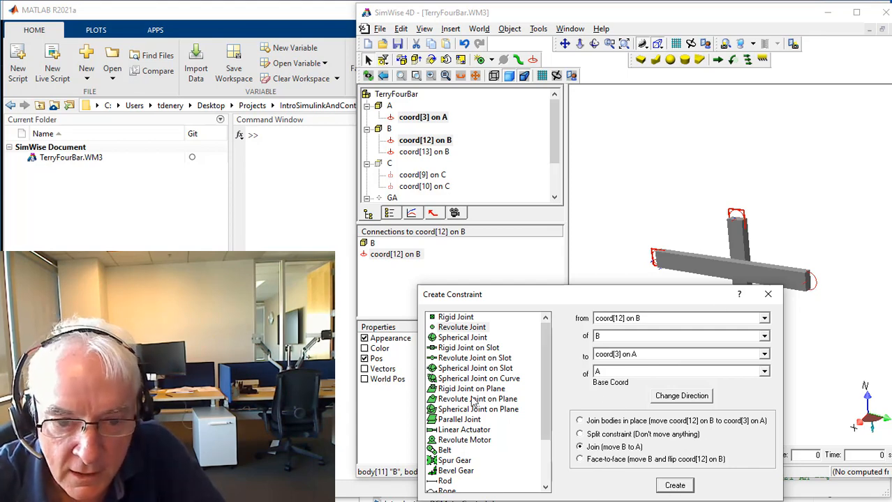
pyautogui.click(674, 486)
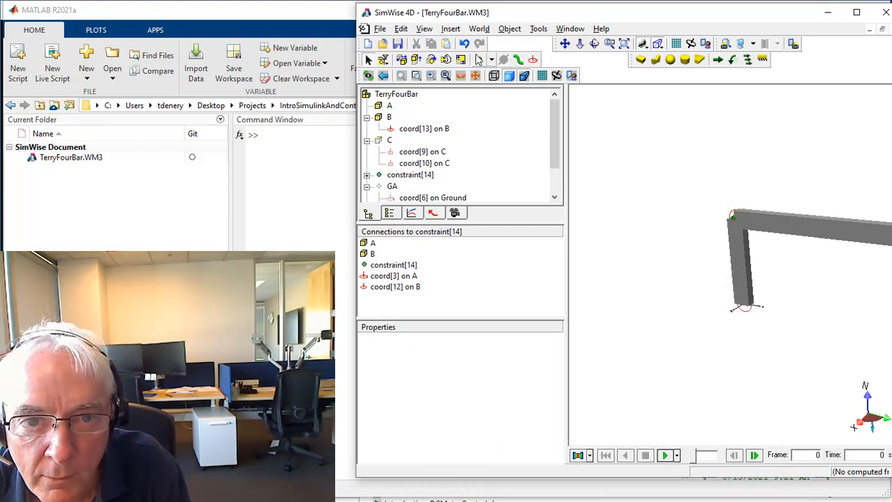
# Run the simulation of joined links A and B, stop it and reset it to the first frame.
pyautogui.click(624, 43)
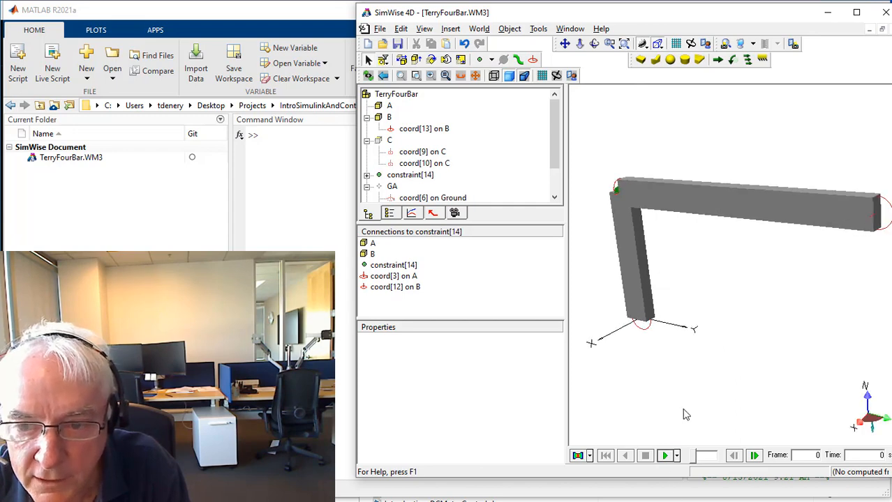
pyautogui.click(665, 456)
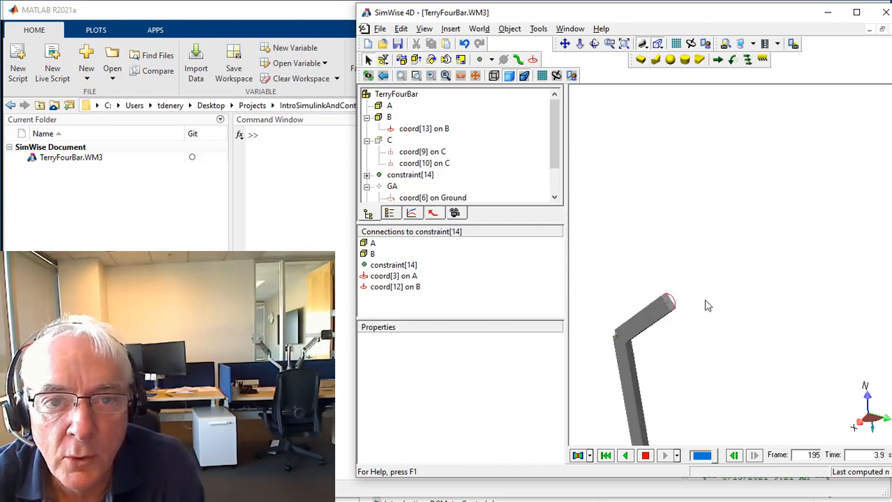
pyautogui.click(646, 457)
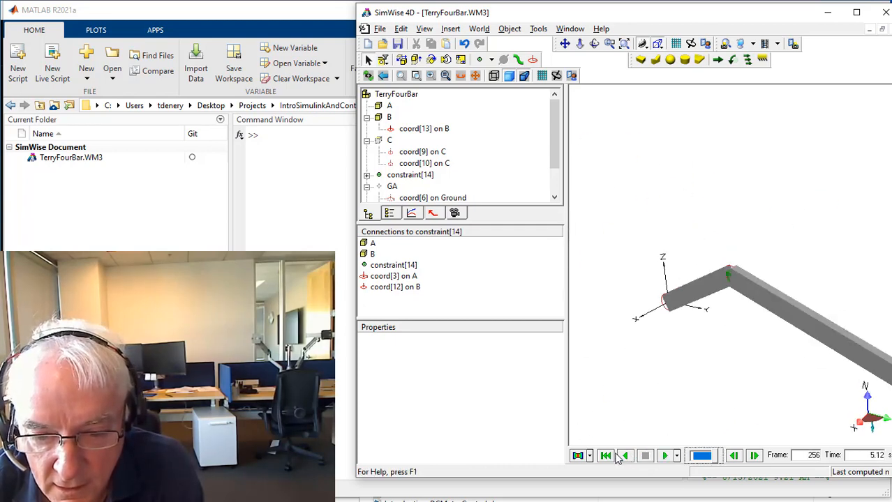
pyautogui.click(605, 456)
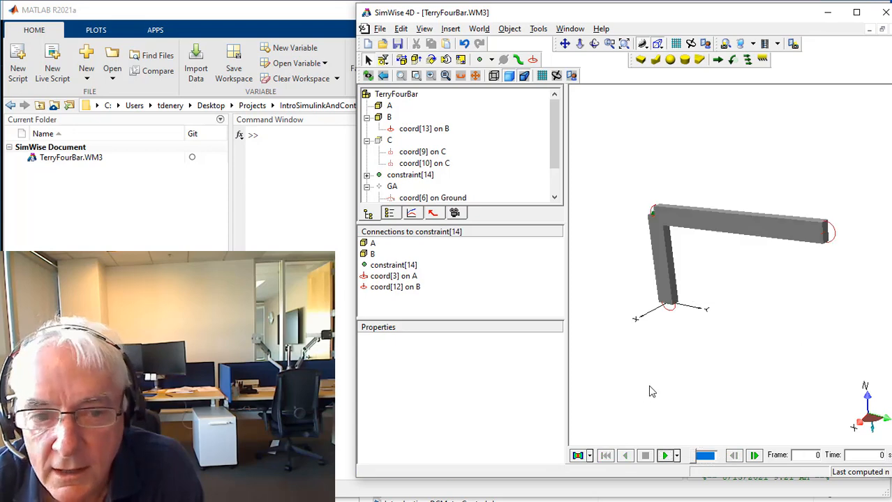
# Show link C together with its coord[9] and coord[10].
pyautogui.click(366, 141)
pyautogui.click(366, 141)
pyautogui.click(389, 140)
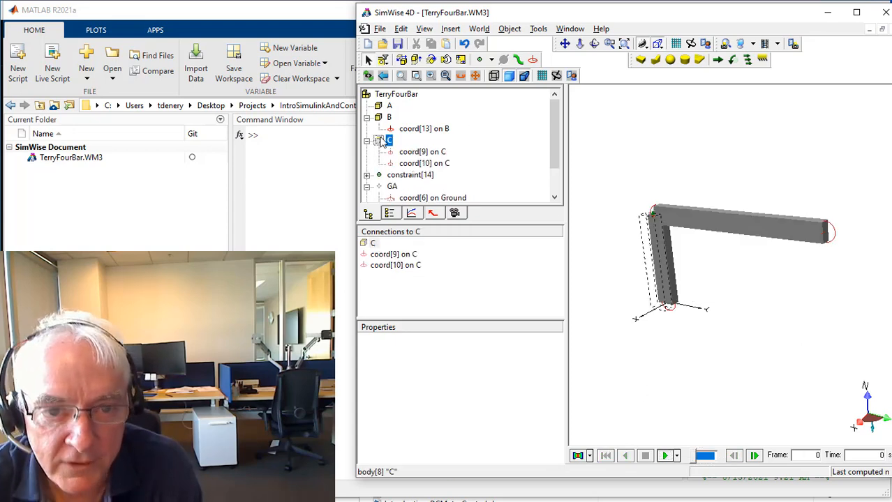
pyautogui.keyDown('shift'); pyautogui.click(412, 165); pyautogui.keyUp('shift')
pyautogui.rightClick(412, 167)
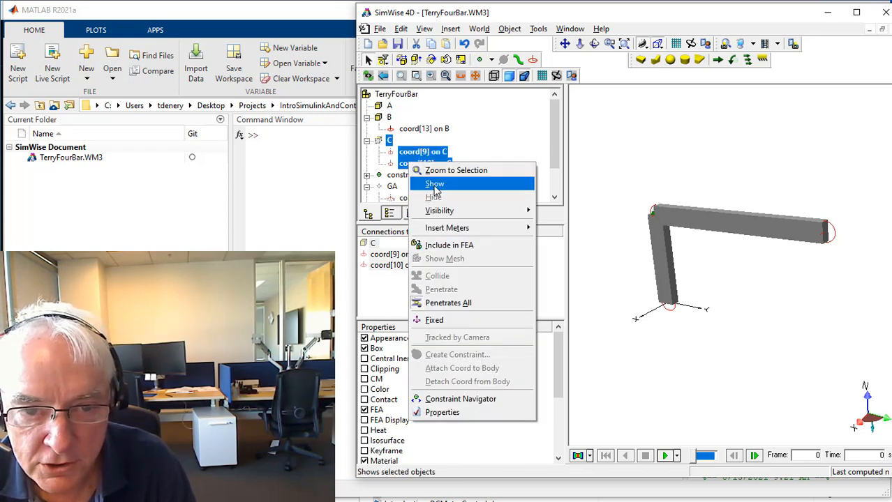
pyautogui.click(433, 185)
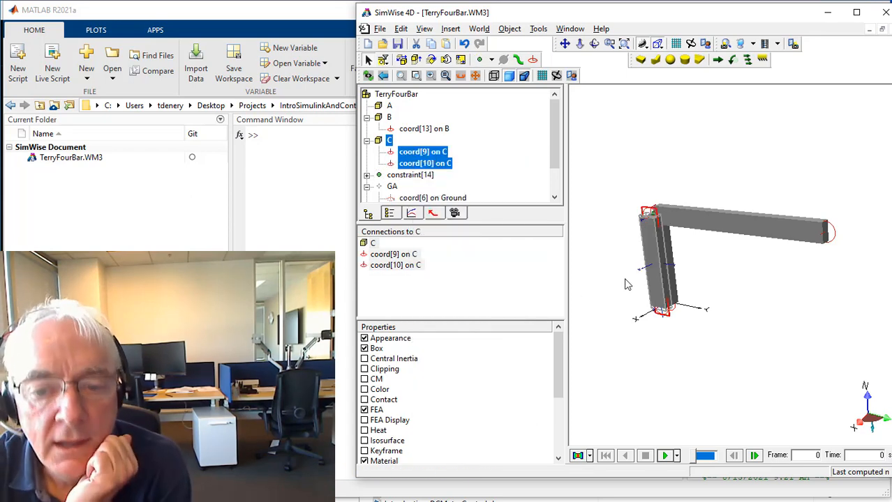
# Set the box height (Z) of link C to 0.25 m.
pyautogui.click(656, 268)
pyautogui.doubleClick(657, 267)
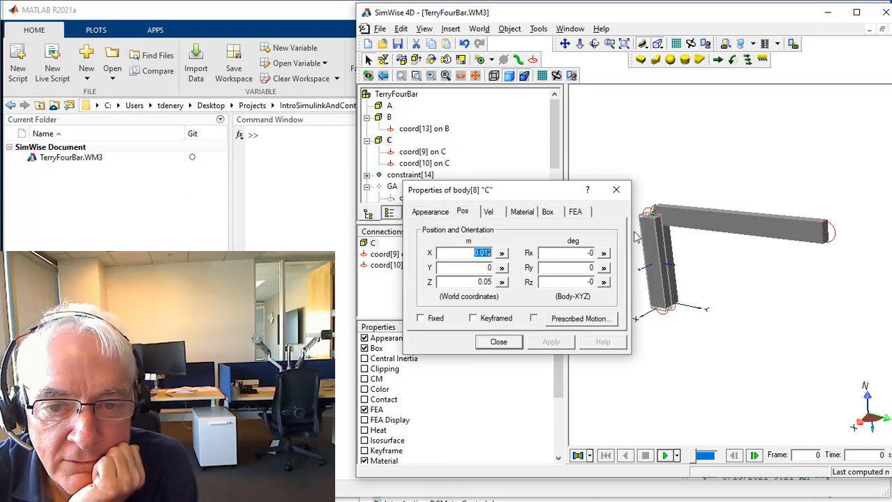
pyautogui.click(558, 213)
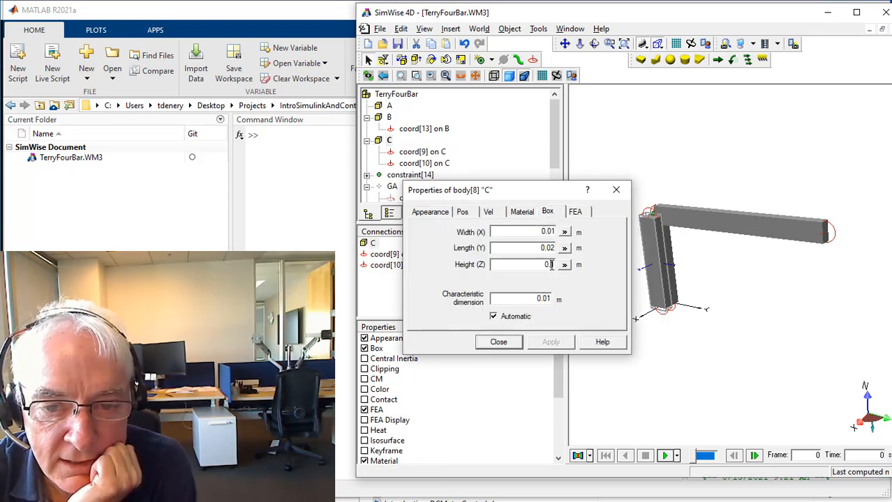
pyautogui.write('0.2')
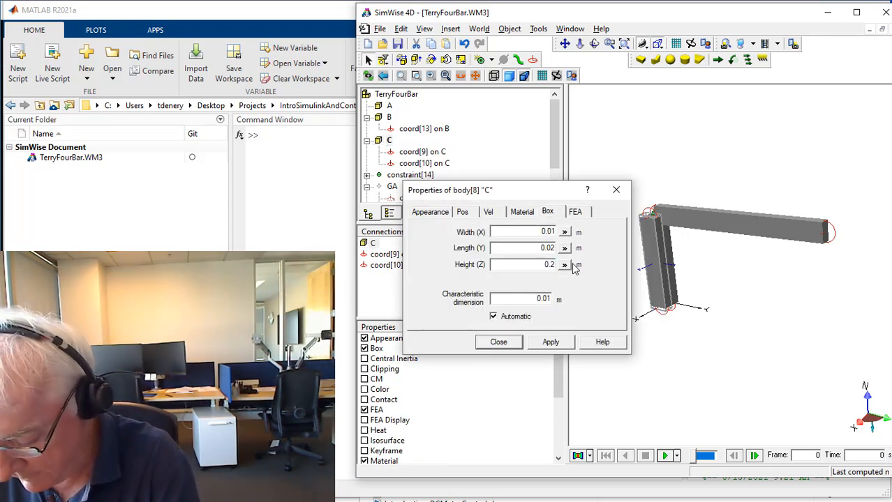
pyautogui.write('5')
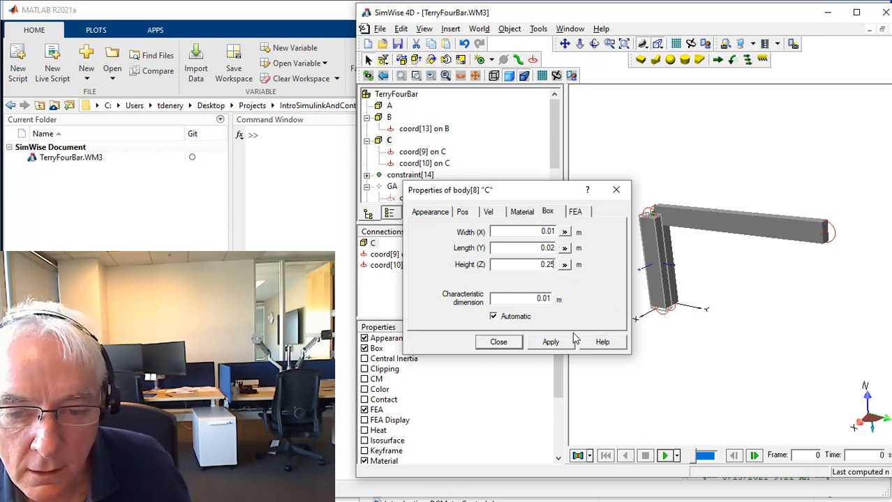
pyautogui.click(550, 342)
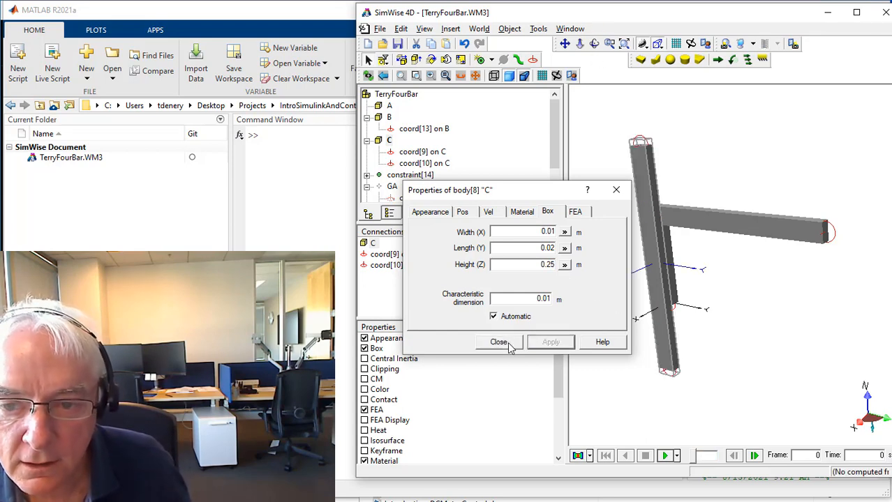
pyautogui.click(498, 342)
# Create a revolute joint from coord[9] on C to coord[13] on B, using the Join (move C to B) option.
pyautogui.moveTo(605, 126); pyautogui.dragTo(675, 164)
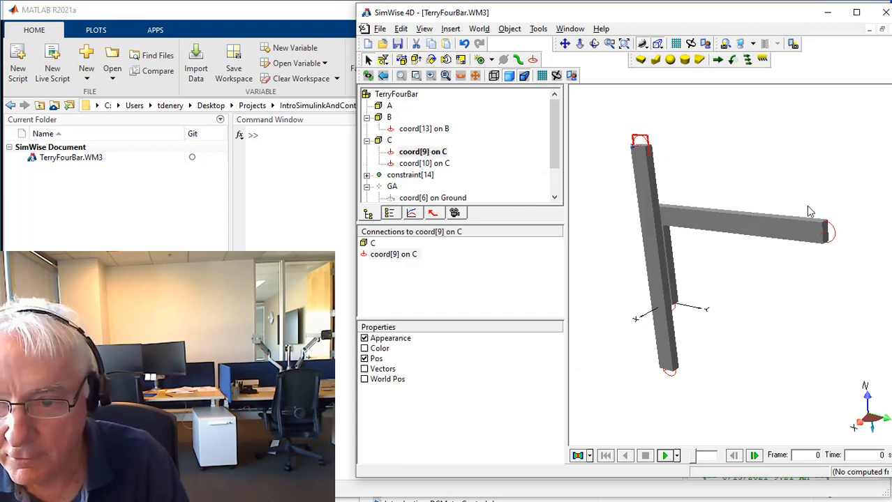
pyautogui.moveTo(793, 205); pyautogui.dragTo(860, 275)
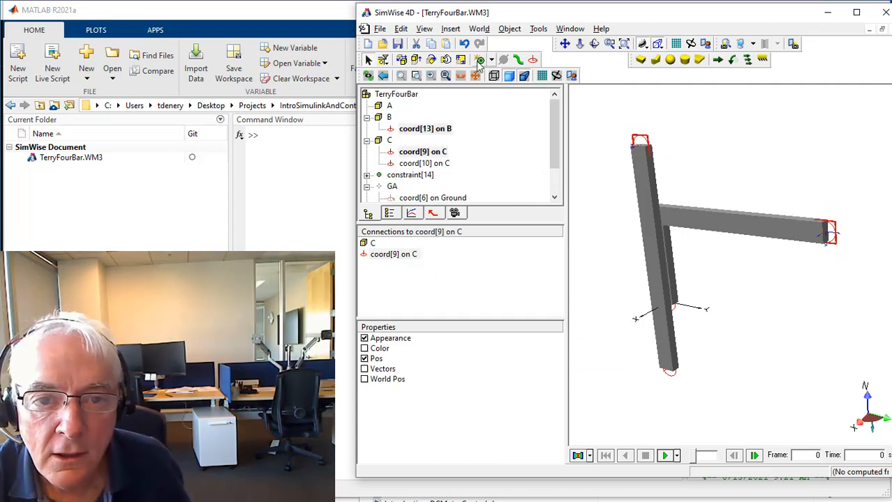
pyautogui.click(480, 60)
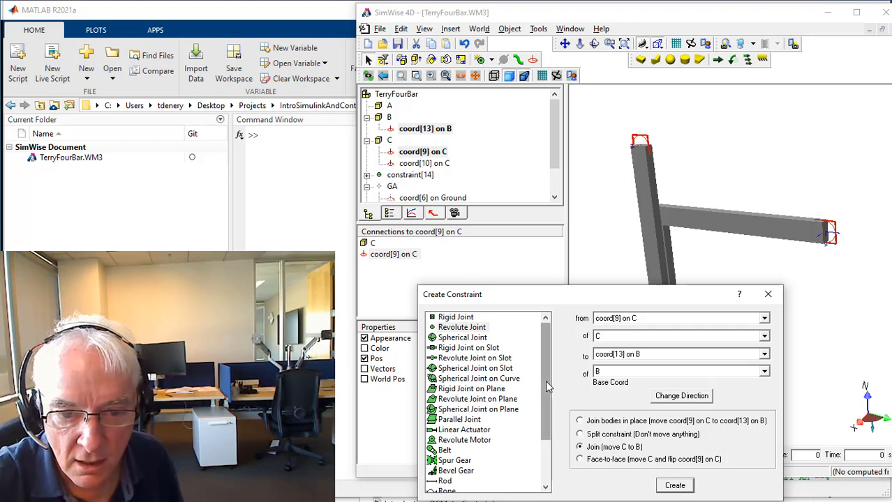
pyautogui.click(439, 329)
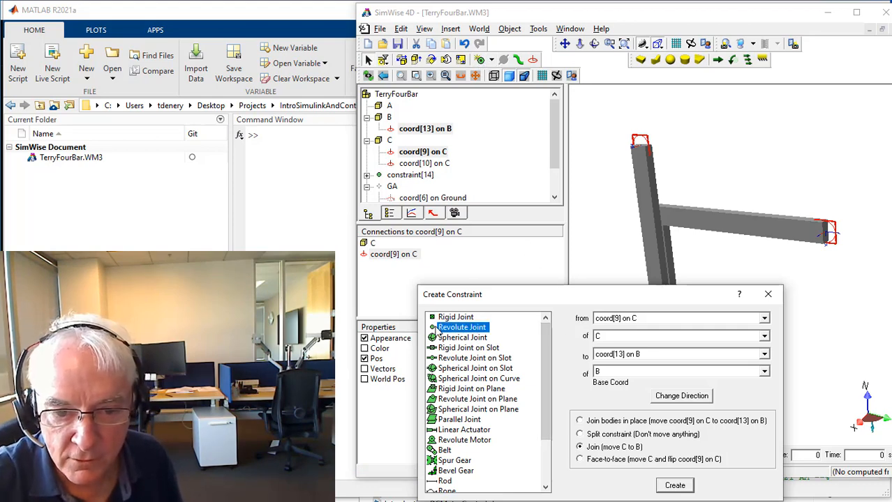
pyautogui.click(686, 487)
pyautogui.click(717, 408)
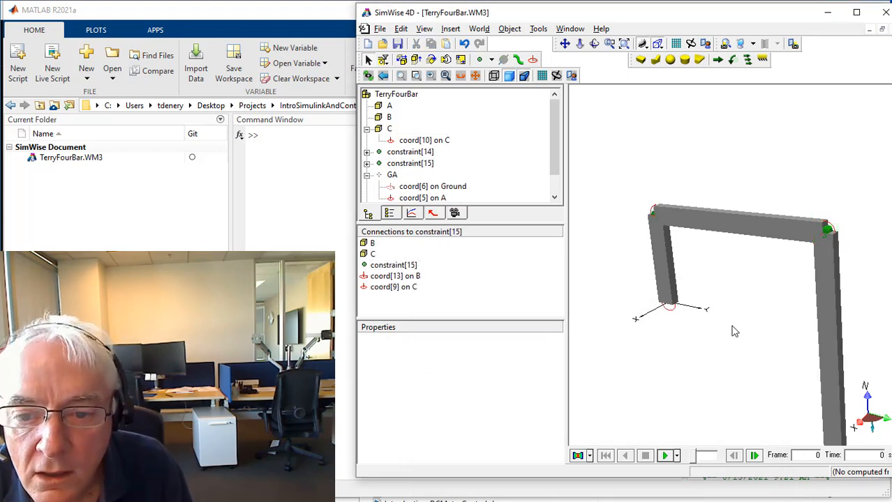
# Run the simulation of the three-link chain A, B and C, and return it to the first frame.
pyautogui.scroll(-2, 734, 331)
pyautogui.scroll(-1, 740, 345)
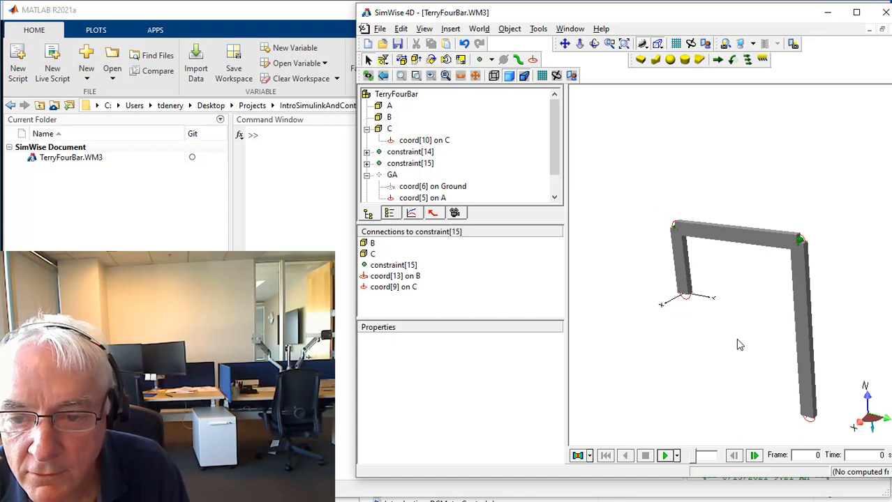
pyautogui.click(565, 43)
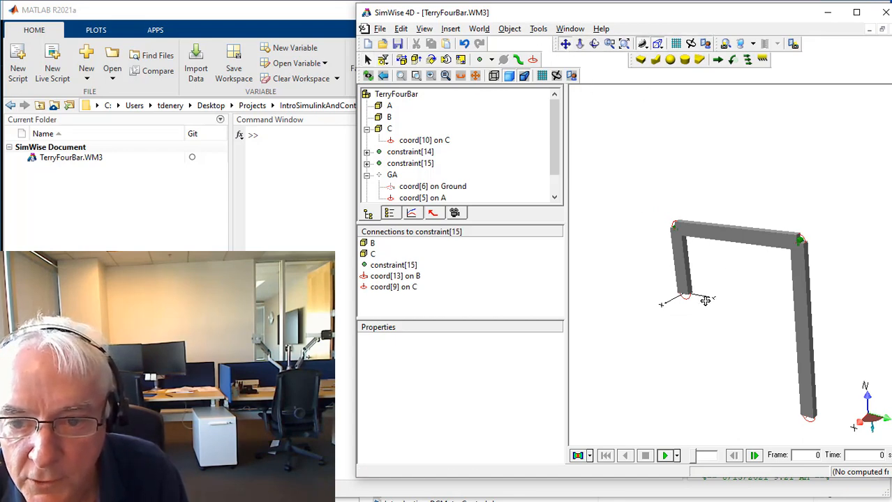
pyautogui.moveTo(707, 298); pyautogui.dragTo(708, 200)
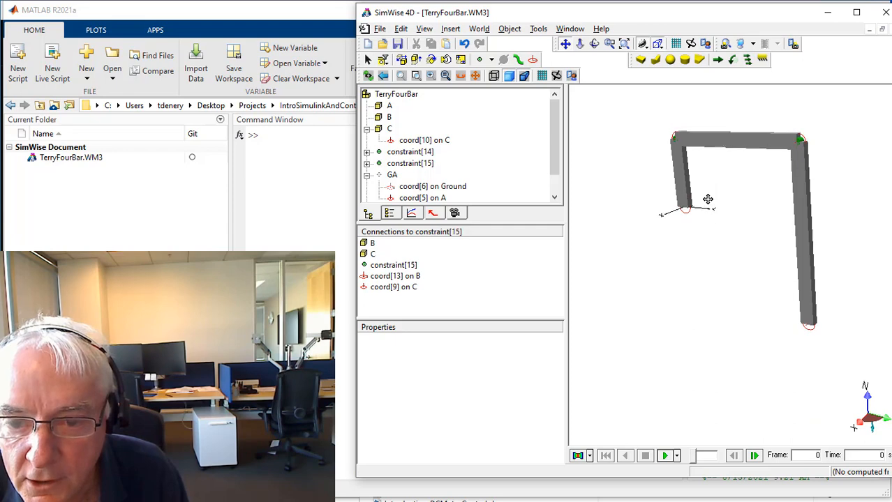
pyautogui.click(667, 455)
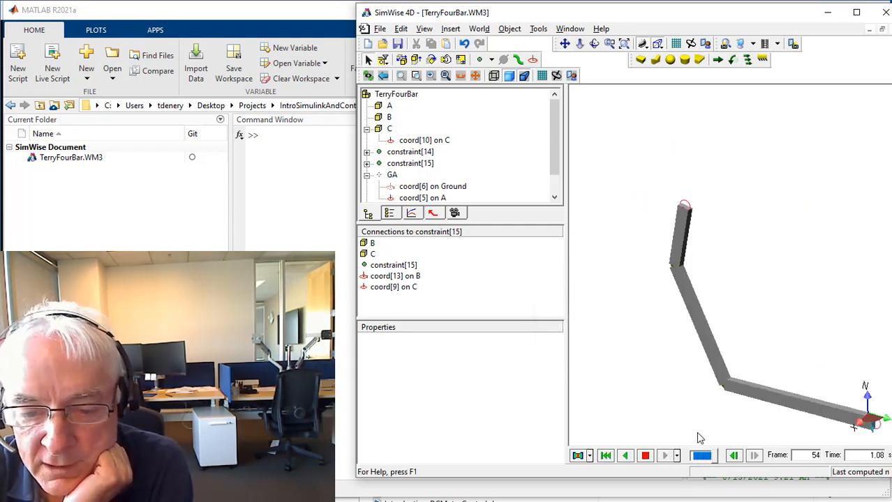
pyautogui.click(625, 452)
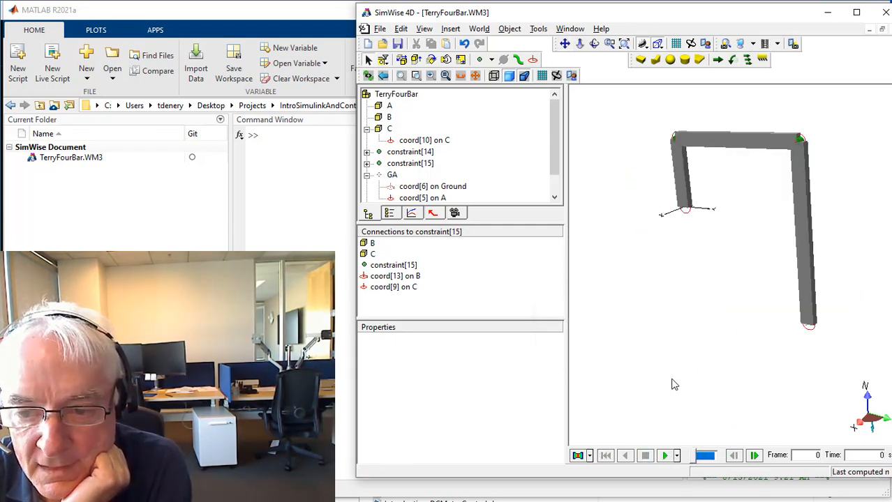
# Create a revolute joint from coord[10] on C to a new coord on the background, joining C in place.
pyautogui.moveTo(770, 305); pyautogui.dragTo(843, 359)
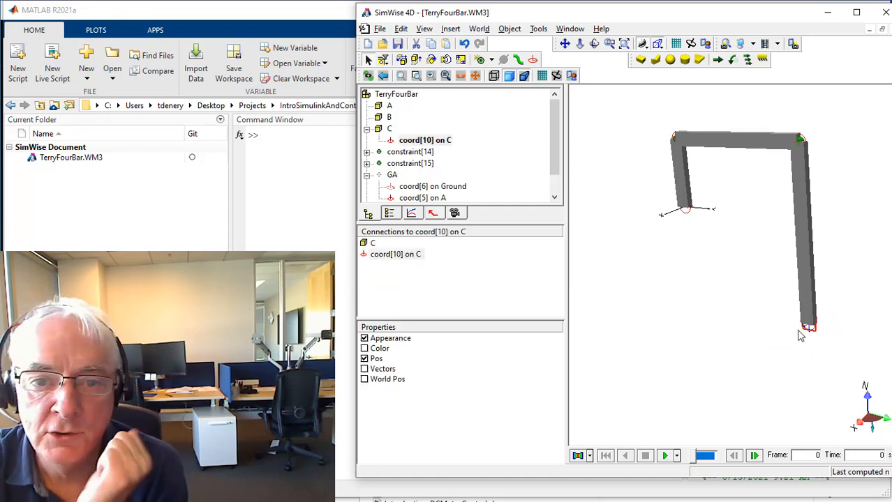
pyautogui.click(479, 60)
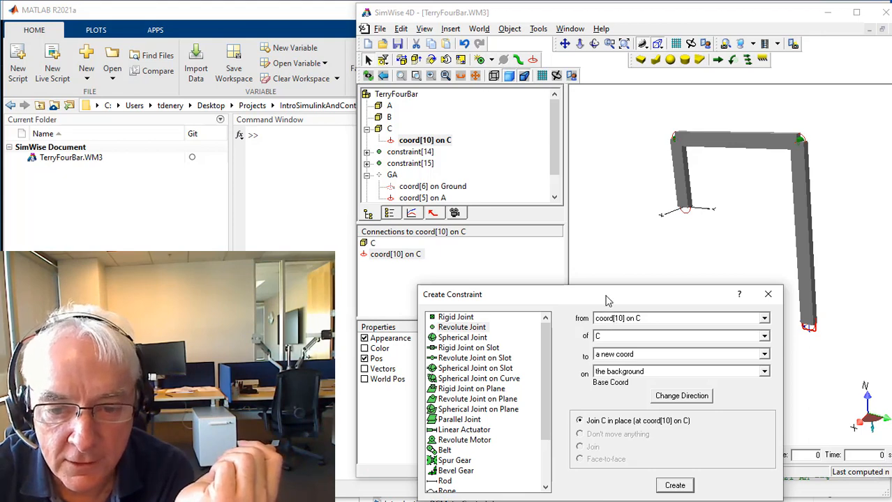
pyautogui.moveTo(607, 298); pyautogui.dragTo(597, 186)
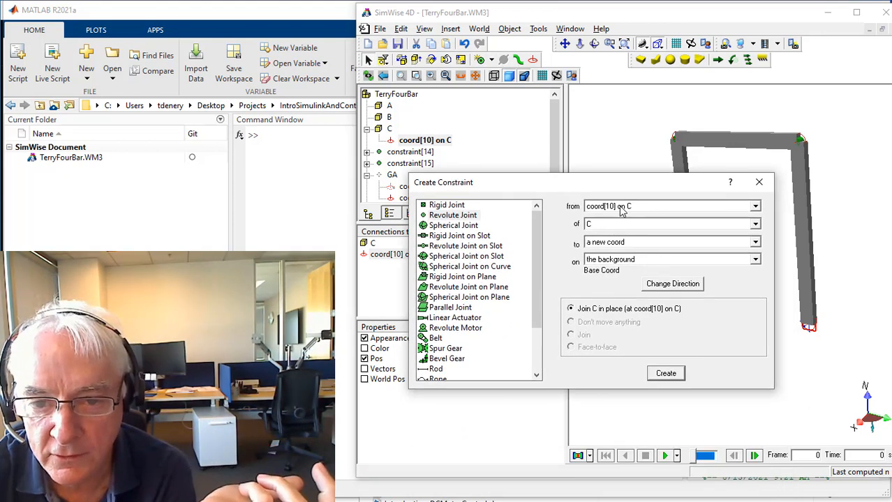
pyautogui.click(599, 229)
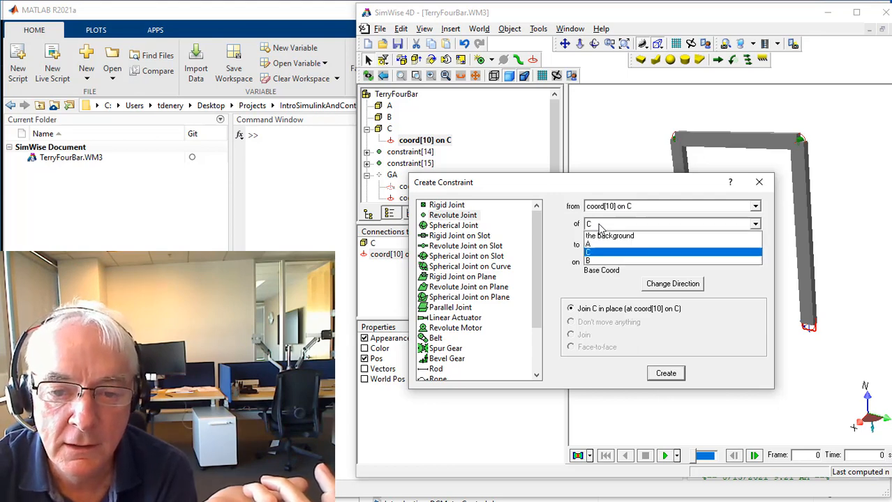
pyautogui.click(631, 259)
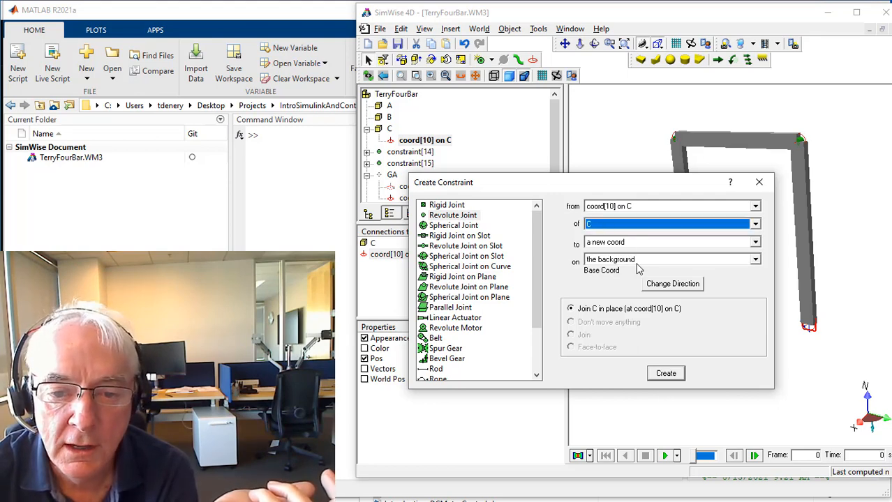
pyautogui.click(431, 215)
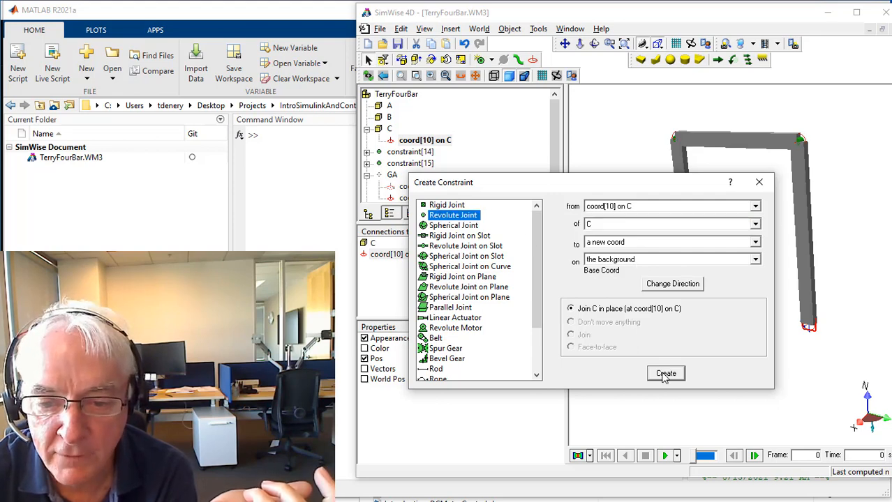
pyautogui.click(665, 373)
# Run the simulation of the linkage with link C joined to the background, stop it and return to the first frame.
pyautogui.click(665, 455)
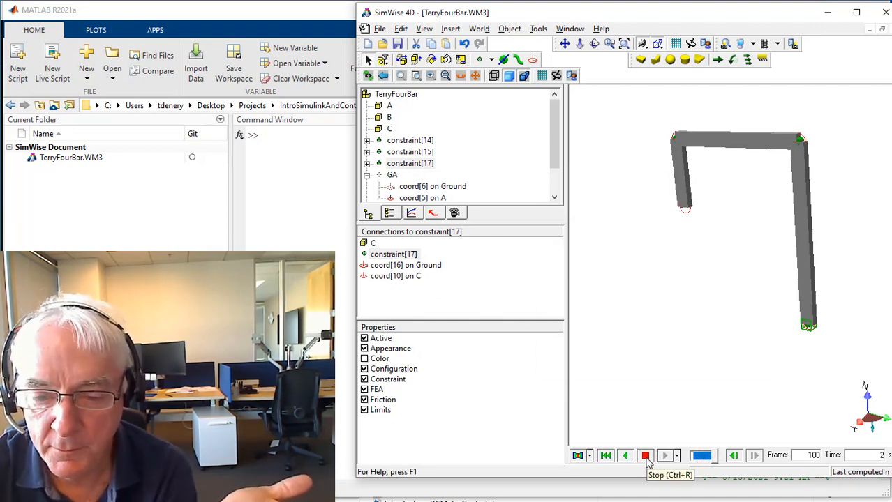
pyautogui.click(645, 457)
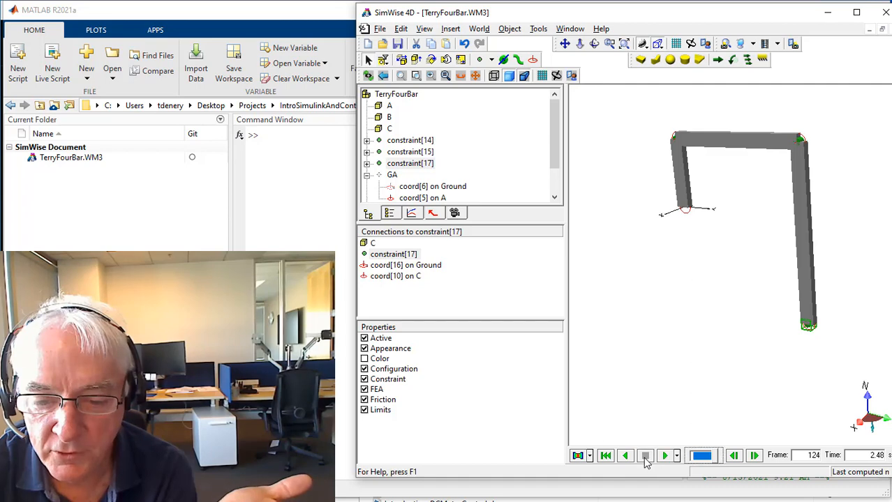
pyautogui.click(606, 456)
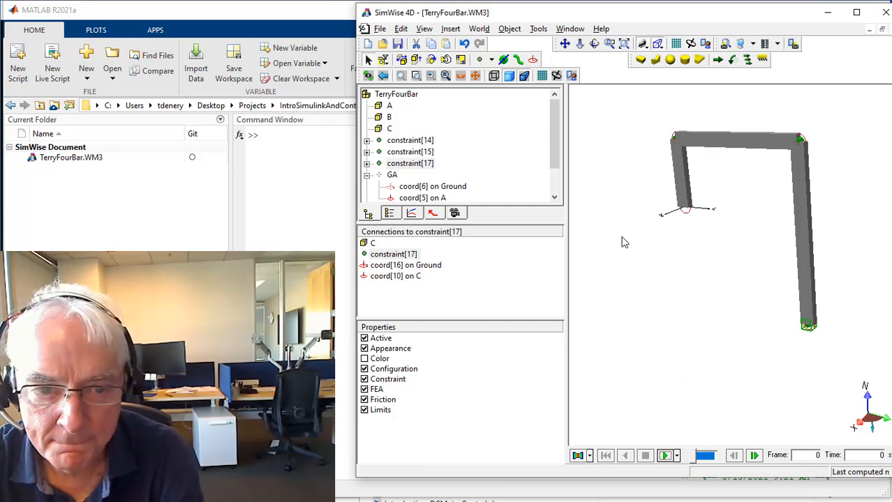
# Rename the GA constraint between the ground and link A as MotorGA and make it visible.
pyautogui.click(380, 178)
pyautogui.click(391, 175)
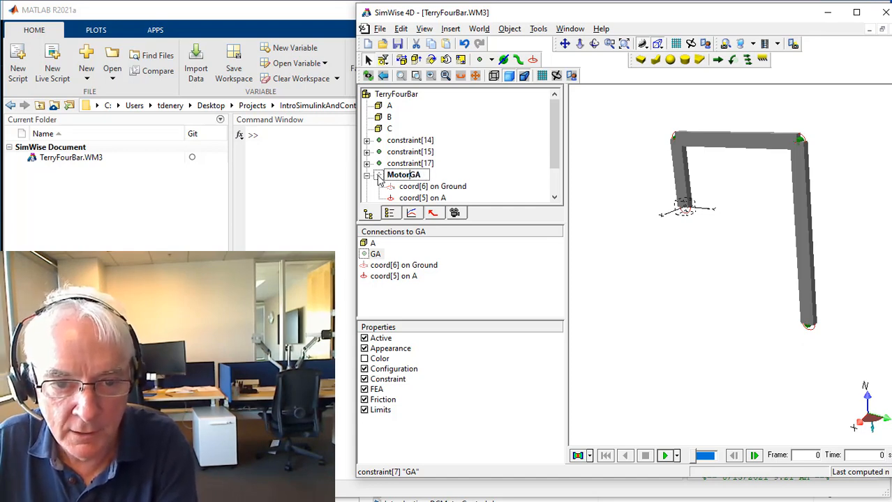
pyautogui.press('Return')
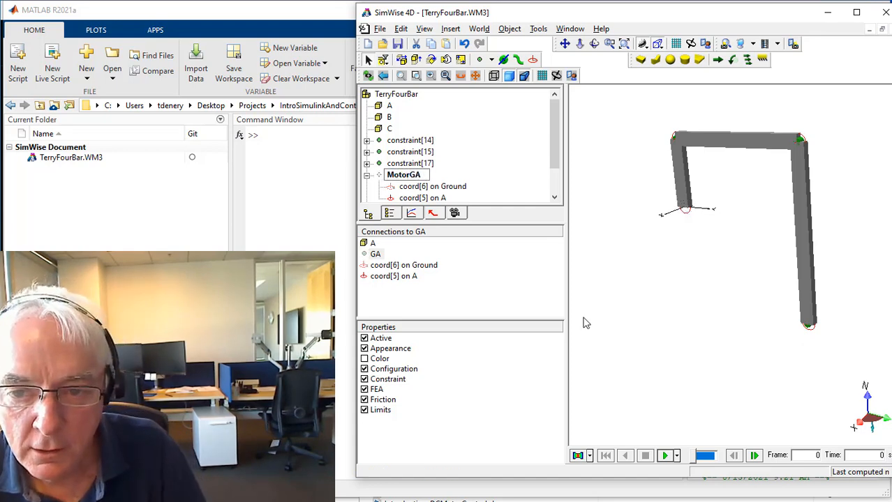
pyautogui.rightClick(386, 176)
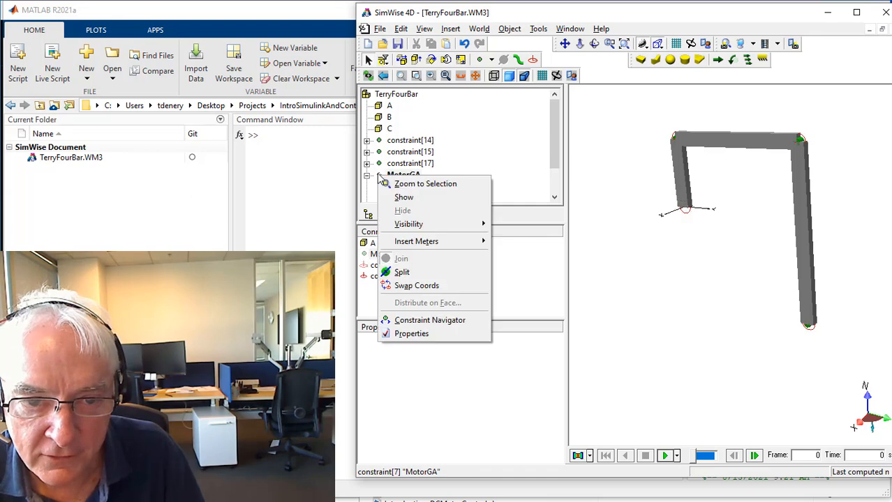
pyautogui.click(408, 196)
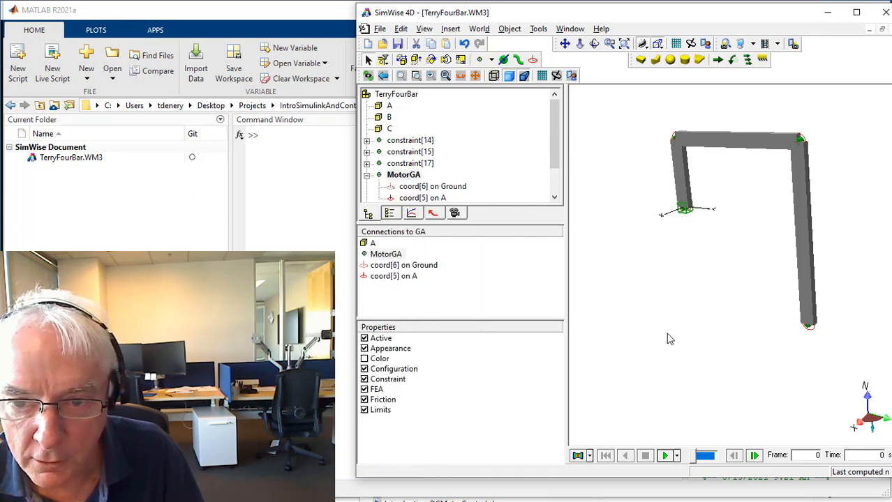
# Hide link A to expose the MotorGA joint at its base.
pyautogui.click(676, 173)
pyautogui.rightClick(676, 169)
pyautogui.click(691, 199)
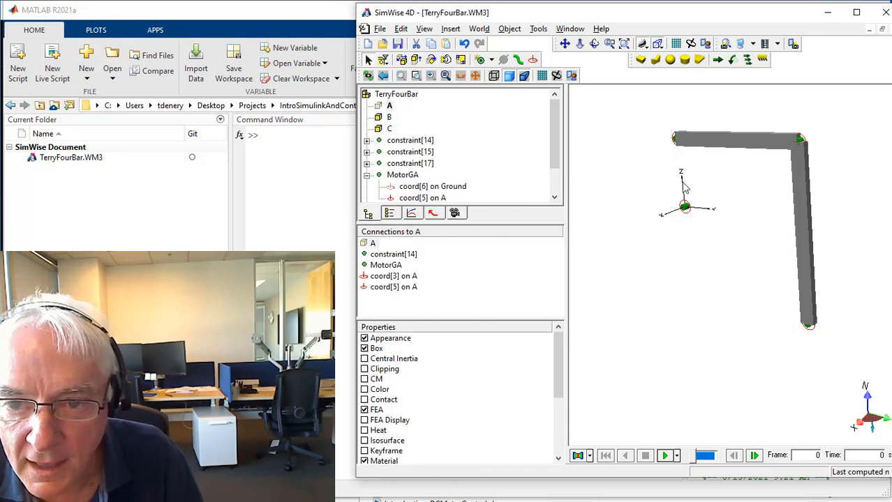
pyautogui.click(624, 44)
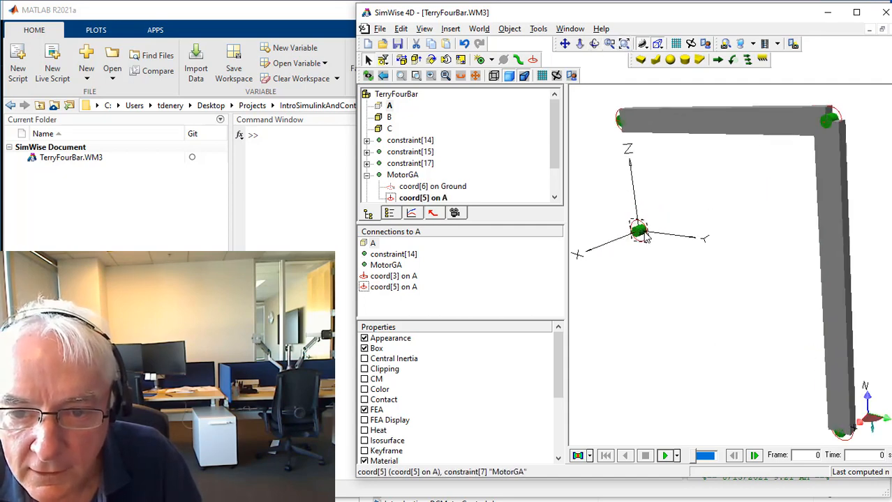
# Change the constraint type of MotorGA to Revolute Motor.
pyautogui.doubleClick(639, 232)
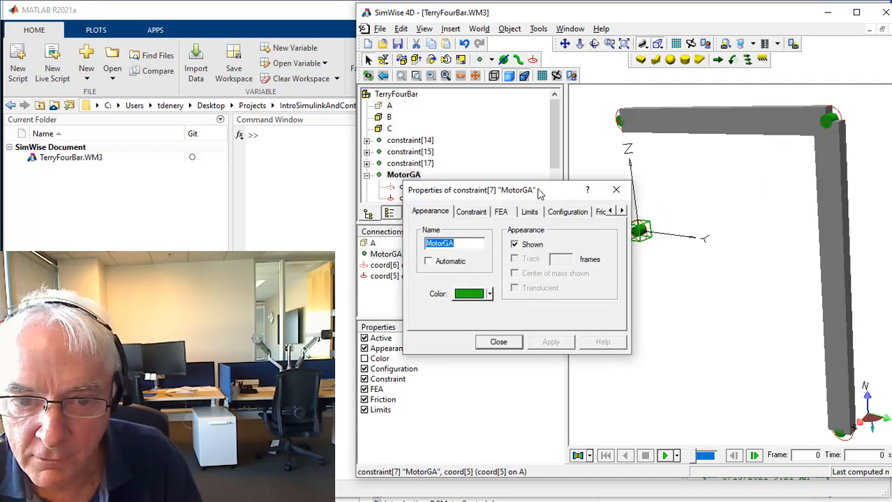
pyautogui.moveTo(536, 193); pyautogui.dragTo(470, 162)
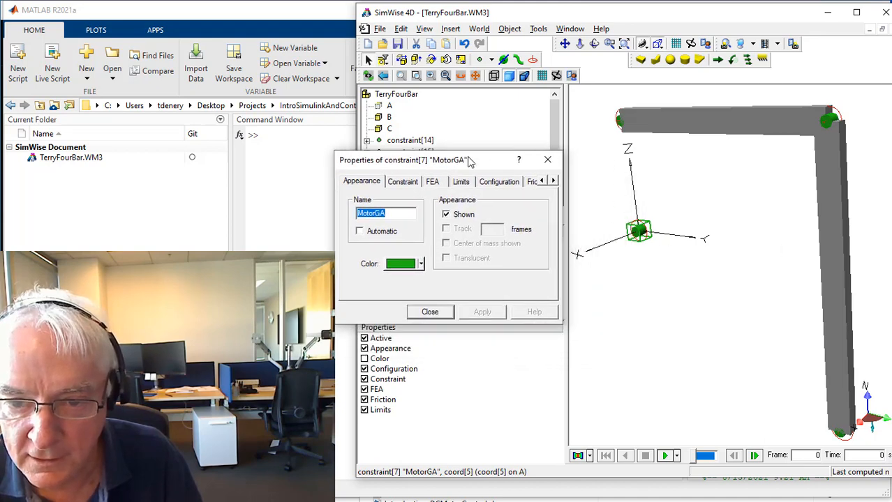
pyautogui.click(405, 182)
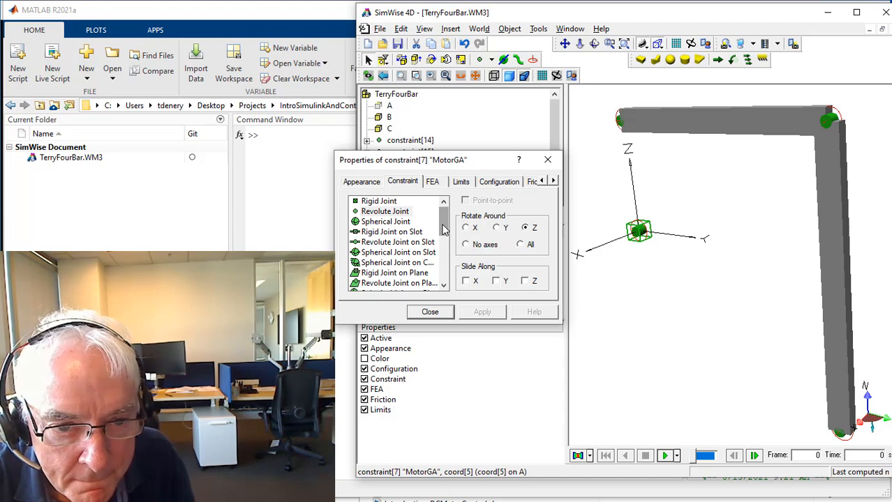
pyautogui.moveTo(444, 231); pyautogui.dragTo(443, 253)
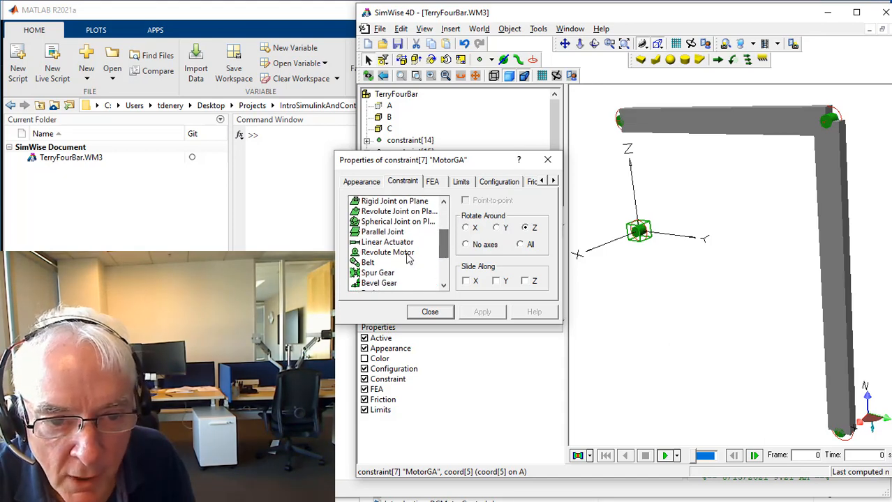
pyautogui.click(367, 256)
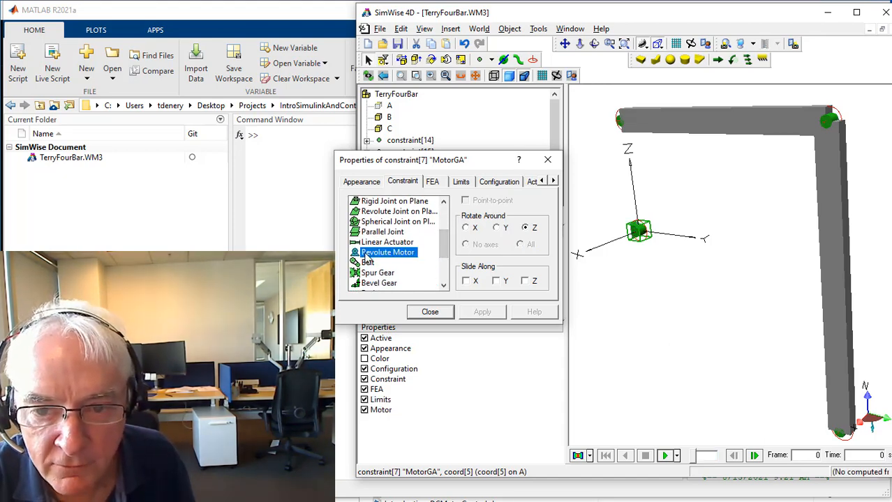
pyautogui.click(430, 312)
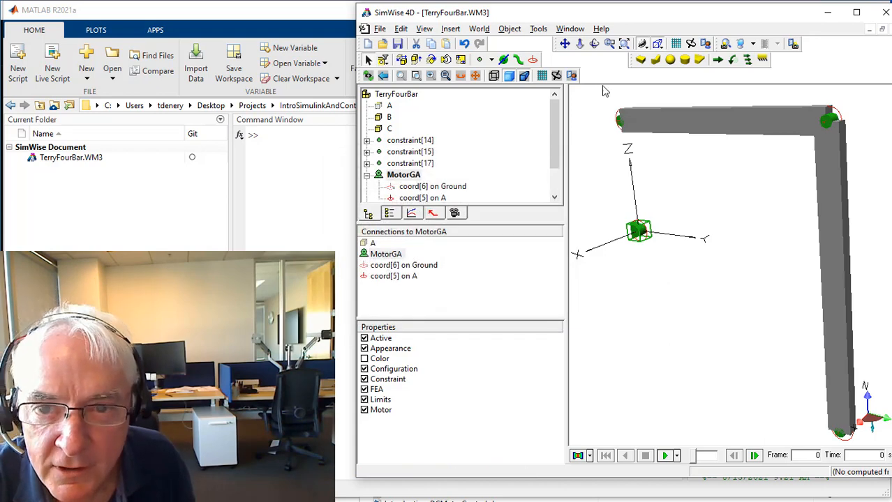
# Examine the revolute motor at the base of link A up close from different angles.
pyautogui.click(610, 43)
pyautogui.moveTo(588, 192); pyautogui.dragTo(700, 285)
pyautogui.moveTo(683, 266); pyautogui.dragTo(796, 293, button='middle')
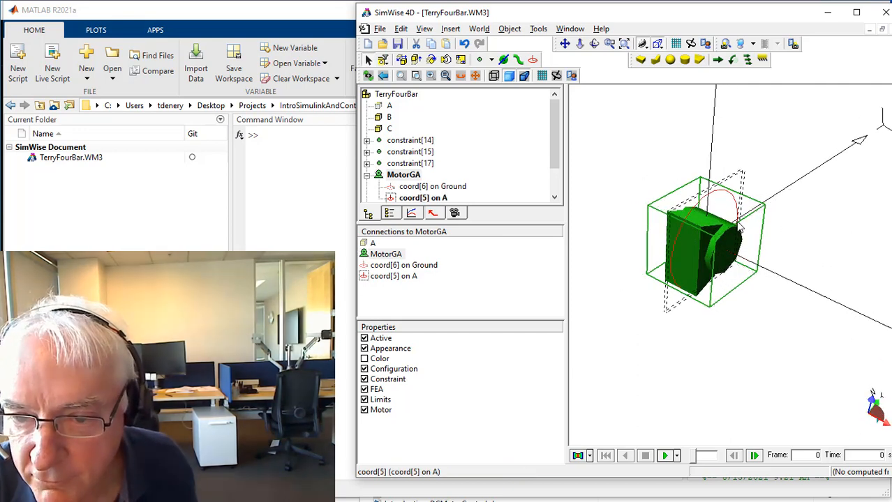
pyautogui.click(750, 339)
pyautogui.moveTo(751, 339); pyautogui.dragTo(729, 351, button='middle')
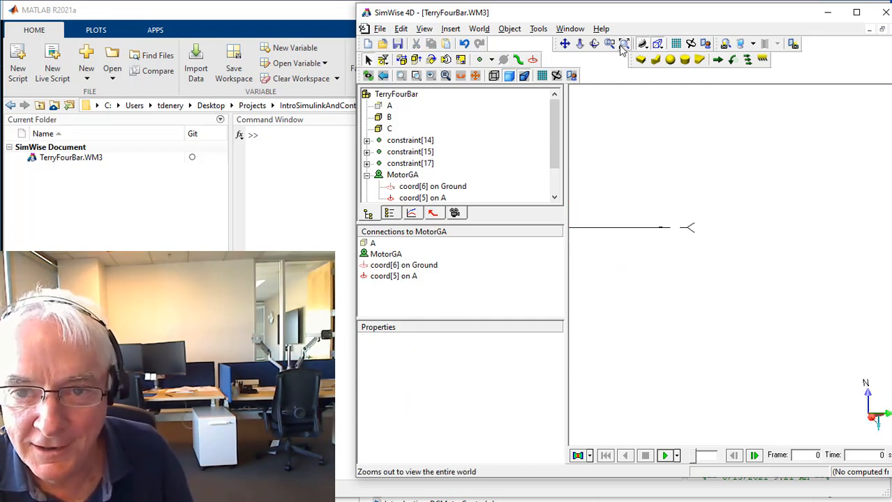
# Show link A again and run the simulation of the four-bar linkage driven by MotorGA.
pyautogui.rightClick(388, 107)
pyautogui.click(417, 132)
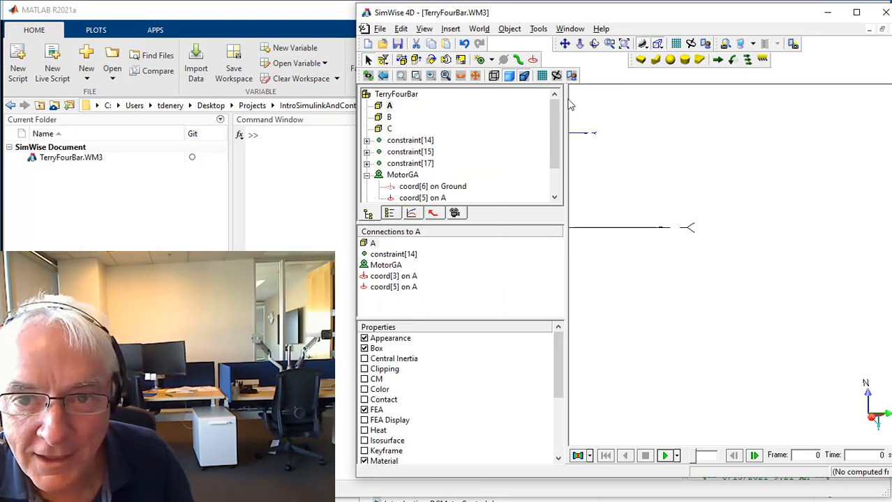
pyautogui.click(625, 45)
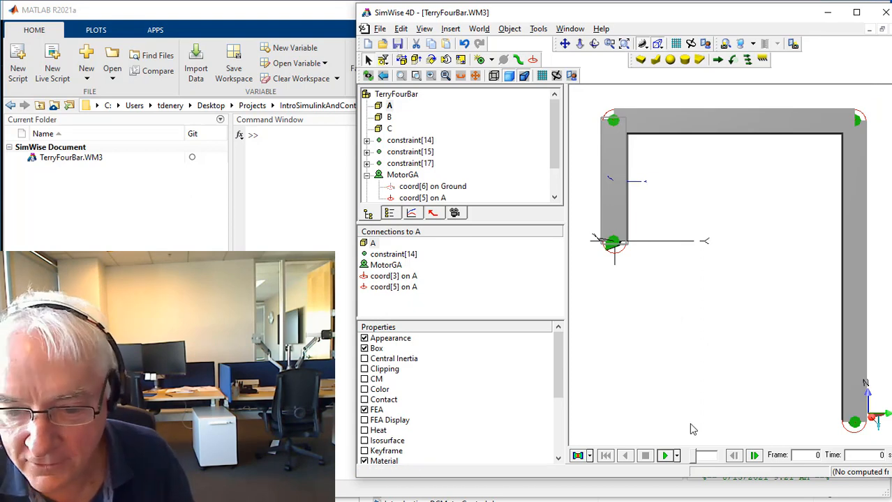
pyautogui.click(664, 455)
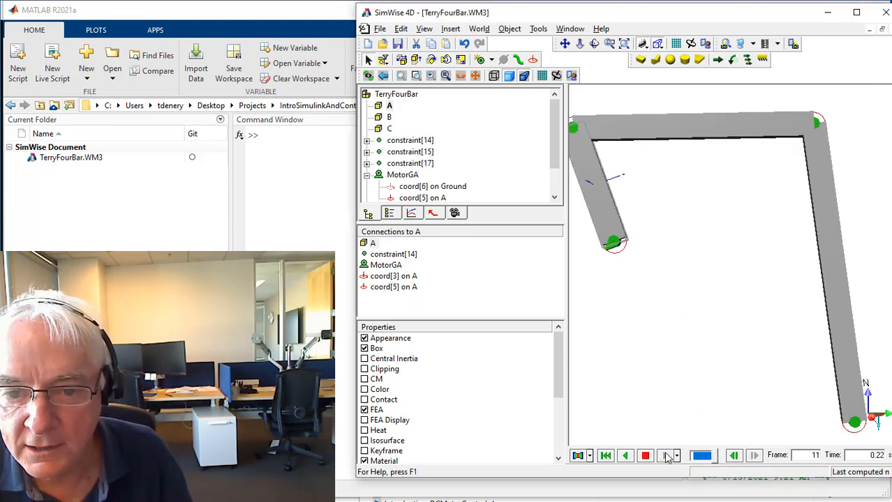